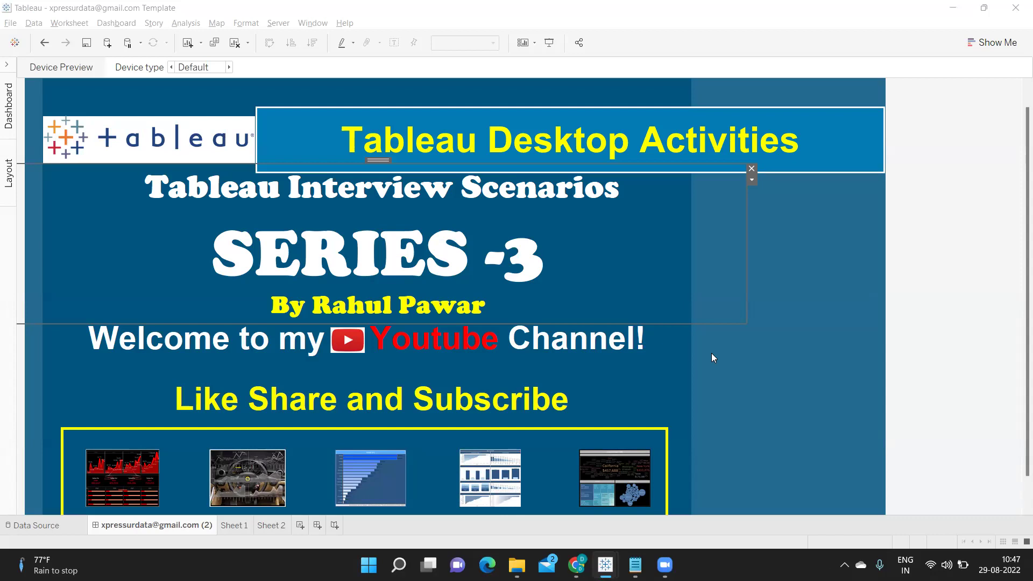
# Step: Switch from the dashboard to the empty worksheet Sheet 1
pyautogui.click(233, 526)
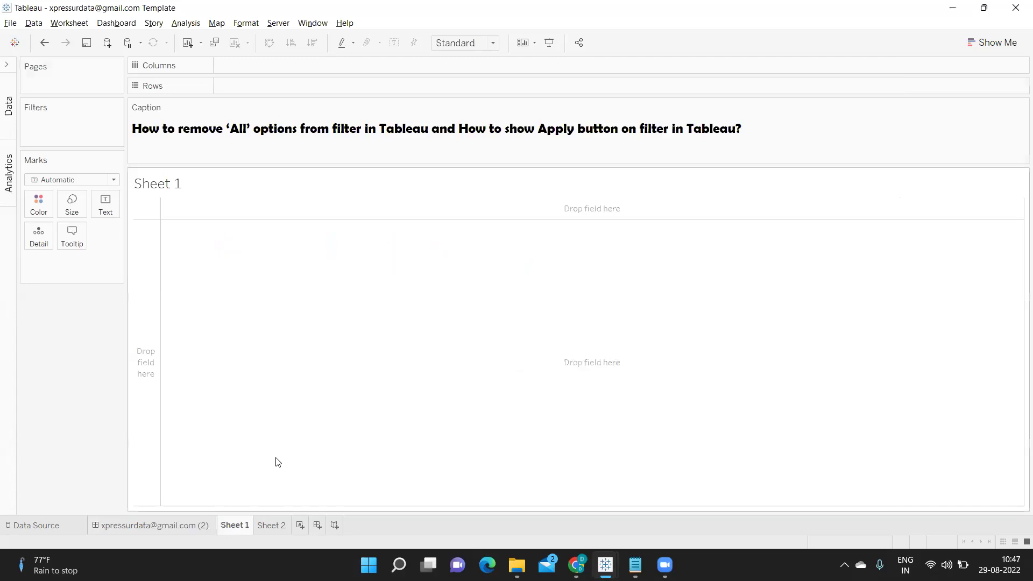
# Step: Expand the Data pane to list the Sample - Superstore tables and parameters
pyautogui.click(8, 66)
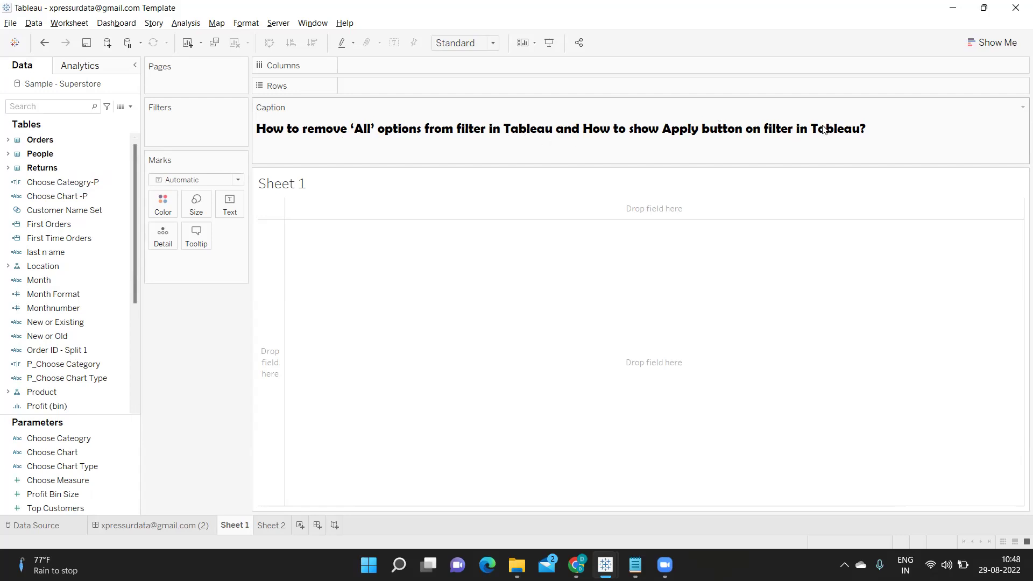
# Step: Chart SUM(Sales) bars by Category drilled to Sub-Category, and show a Category filter
pyautogui.click(7, 140)
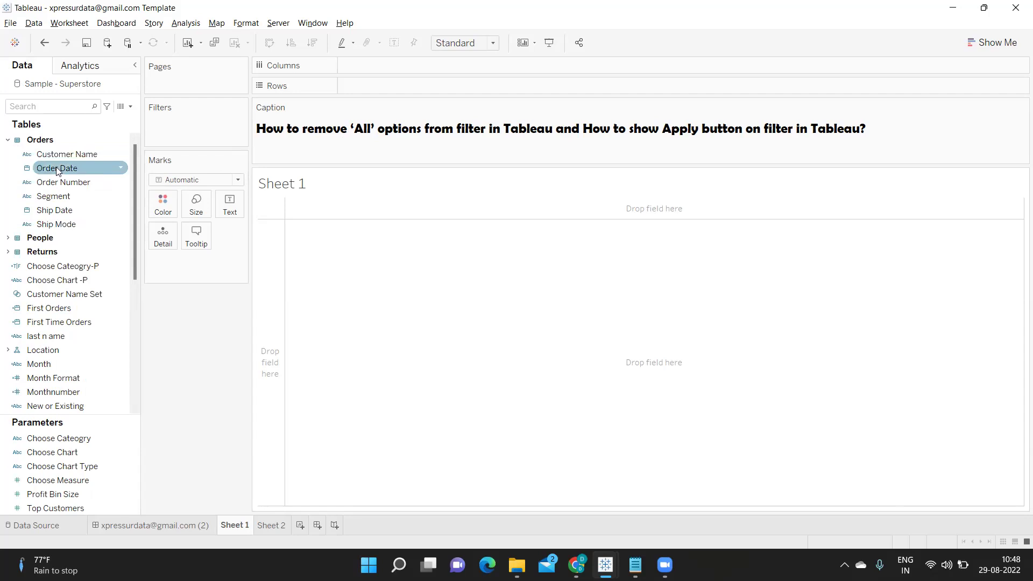
pyautogui.write('ca')
pyautogui.moveTo(52, 196); pyautogui.dragTo(360, 82)
pyautogui.doubleClick(39, 105)
pyautogui.write('sa')
pyautogui.moveTo(42, 162); pyautogui.dragTo(458, 66)
pyautogui.click(346, 86)
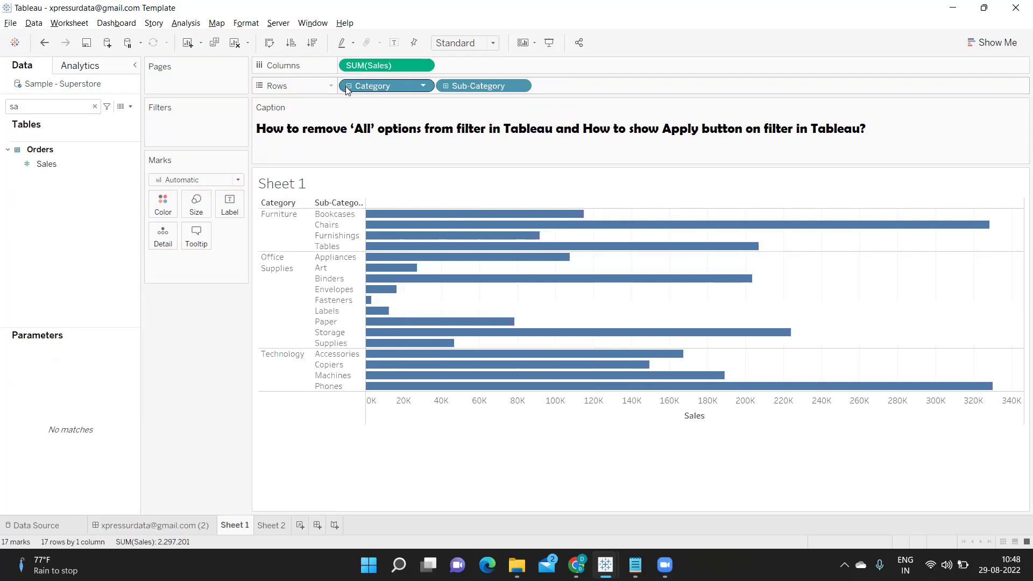
pyautogui.click(424, 86)
pyautogui.click(397, 118)
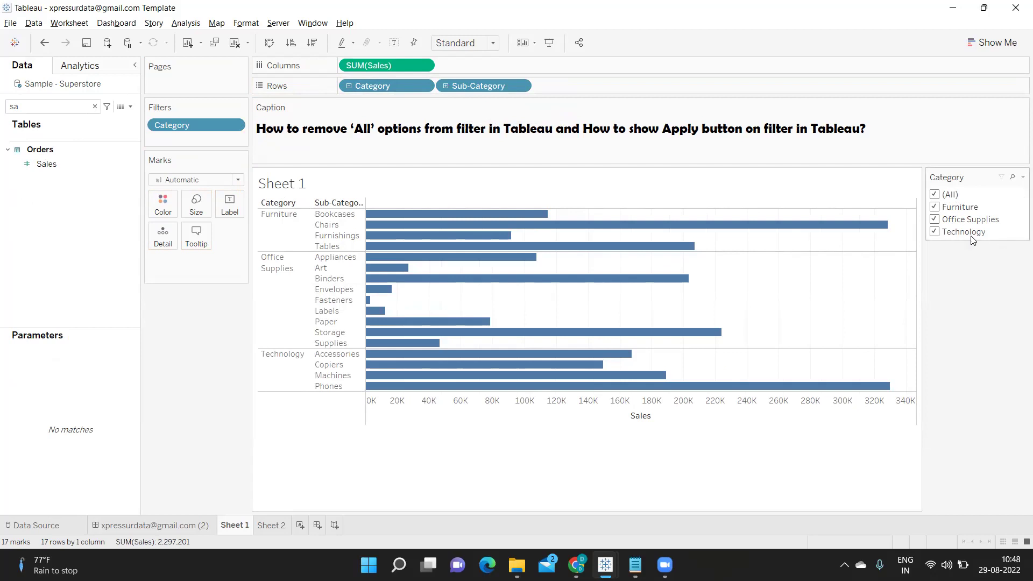
# Step: Open the Category filter card's options menu
pyautogui.click(1021, 178)
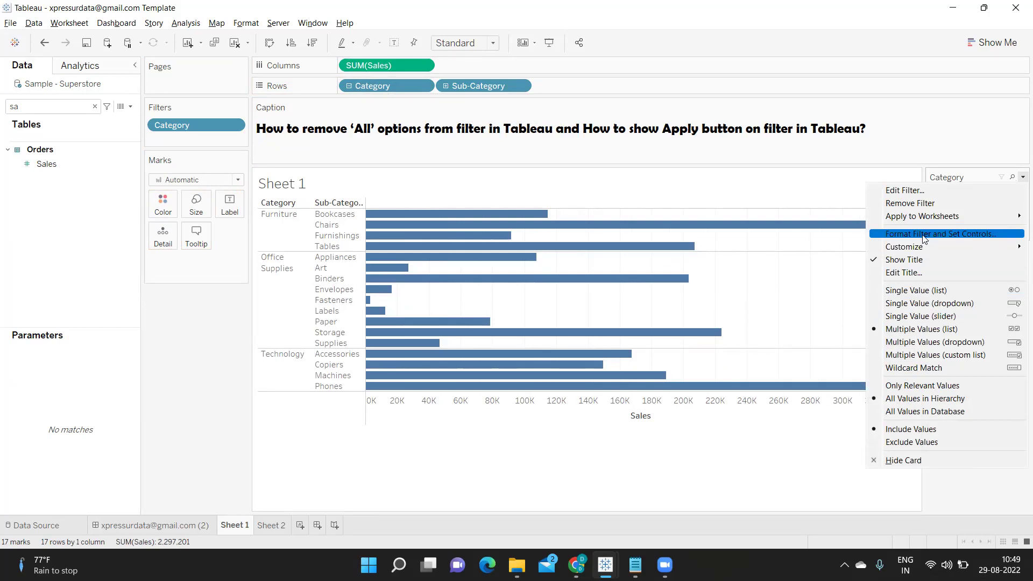
# Step: Turn off Show "All" Value so the Category filter lists only the three categories
pyautogui.moveTo(921, 247)
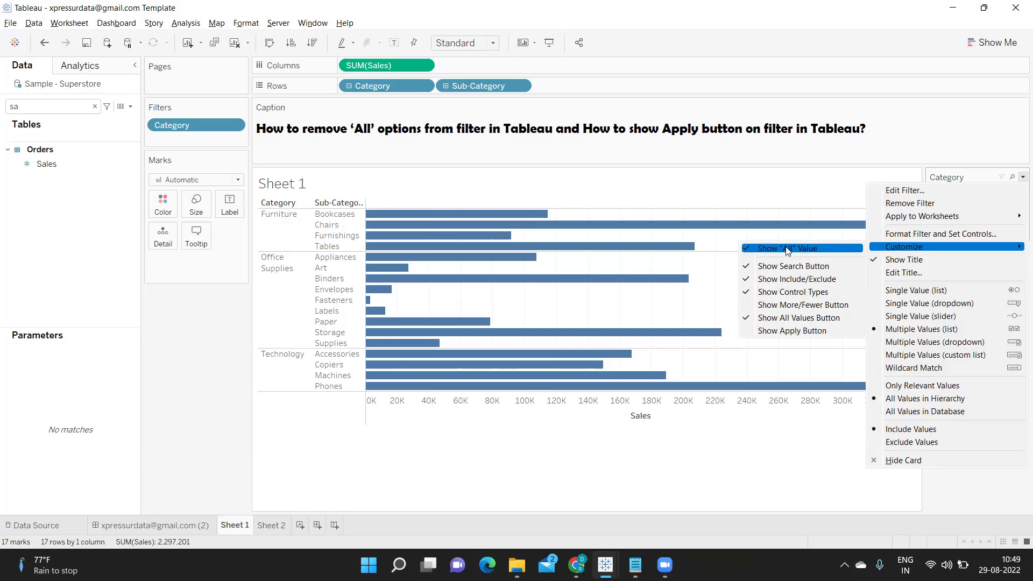
pyautogui.click(750, 252)
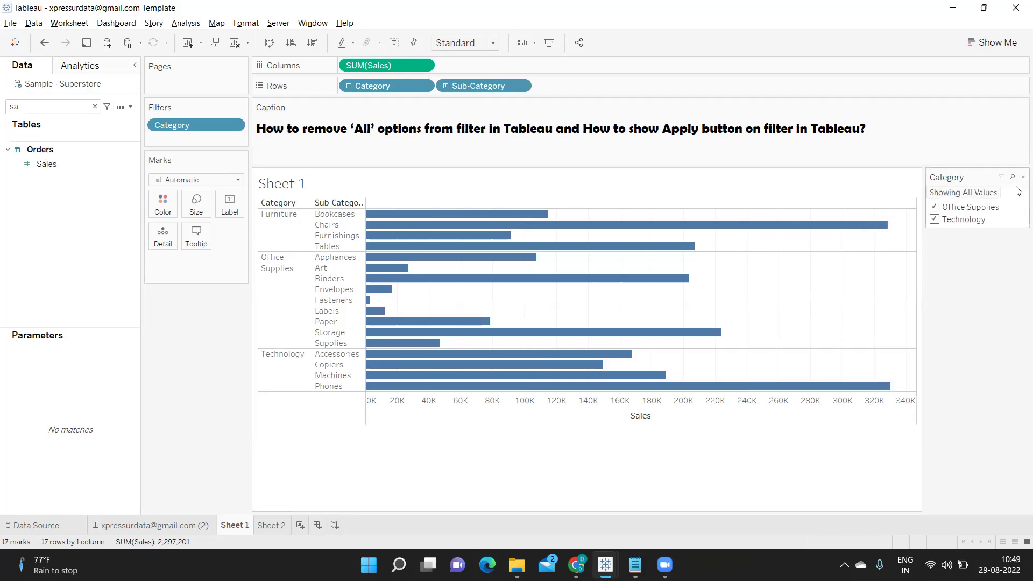
pyautogui.click(1019, 178)
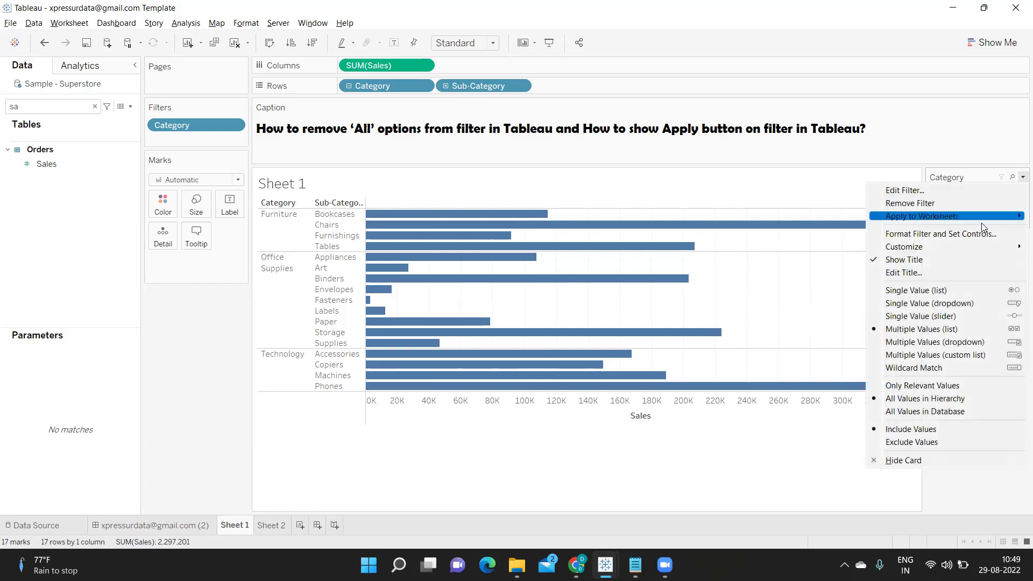
pyautogui.moveTo(974, 247)
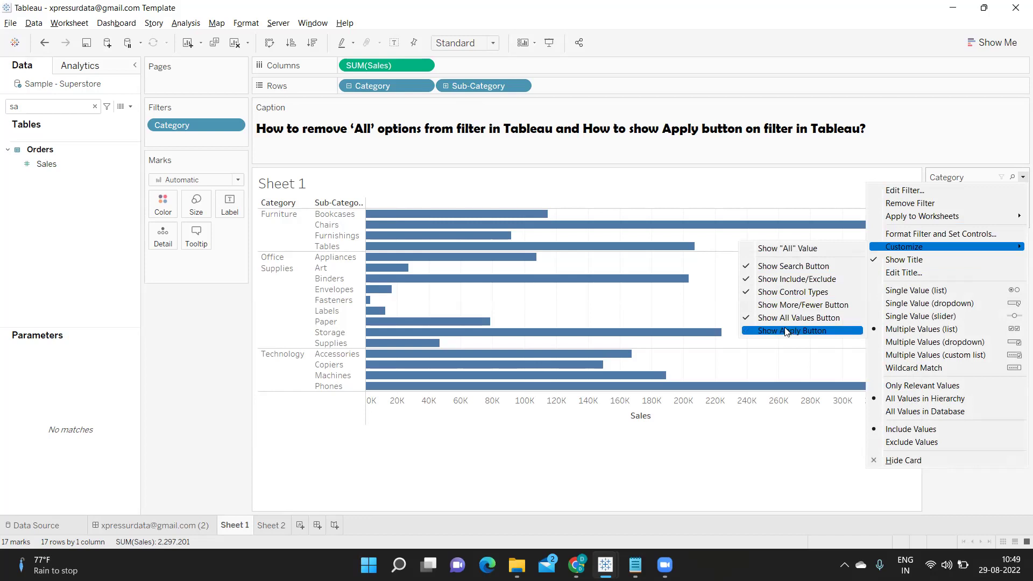
pyautogui.click(945, 500)
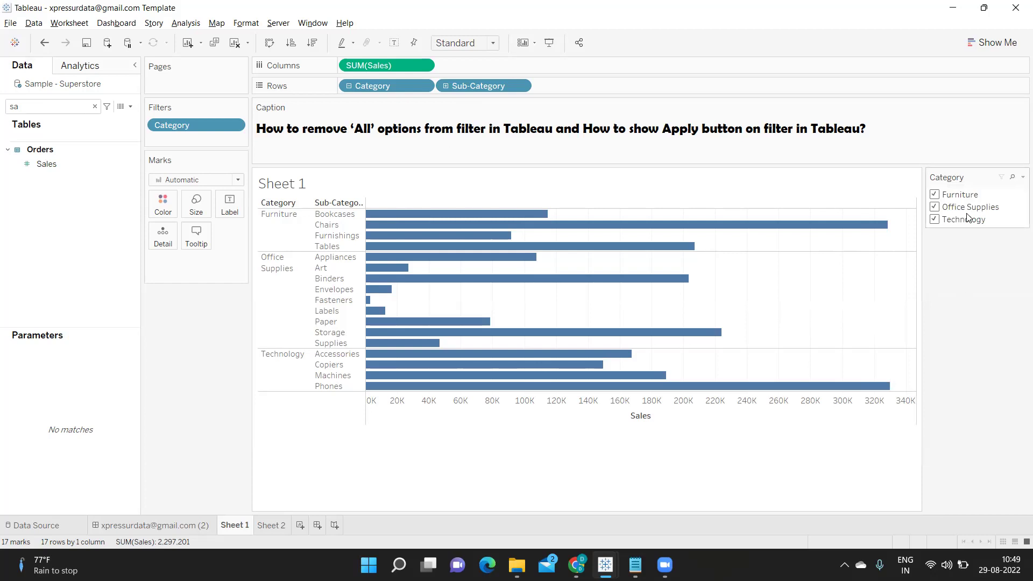
pyautogui.click(1021, 178)
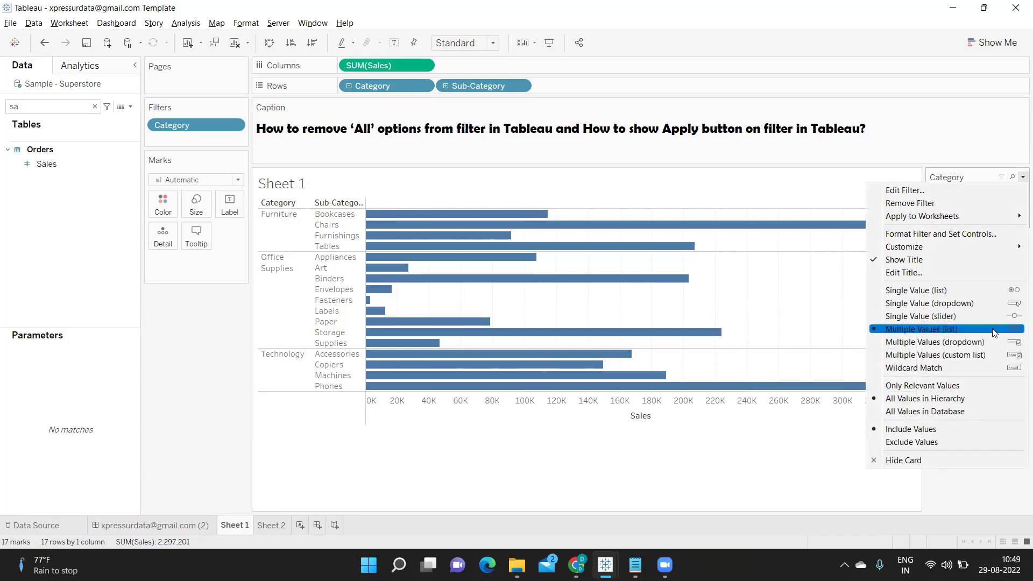
pyautogui.click(1018, 480)
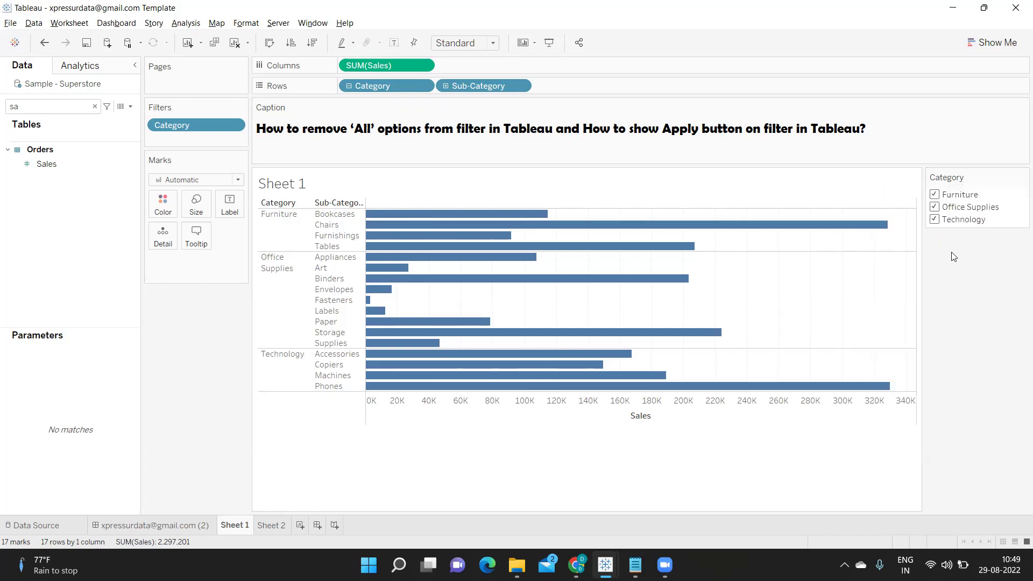
pyautogui.click(934, 195)
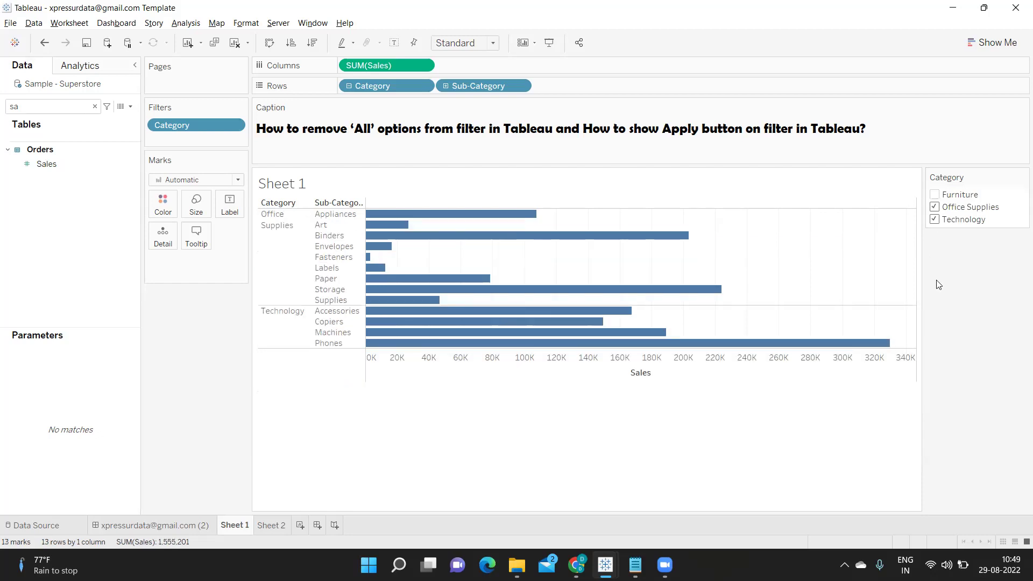
pyautogui.click(934, 207)
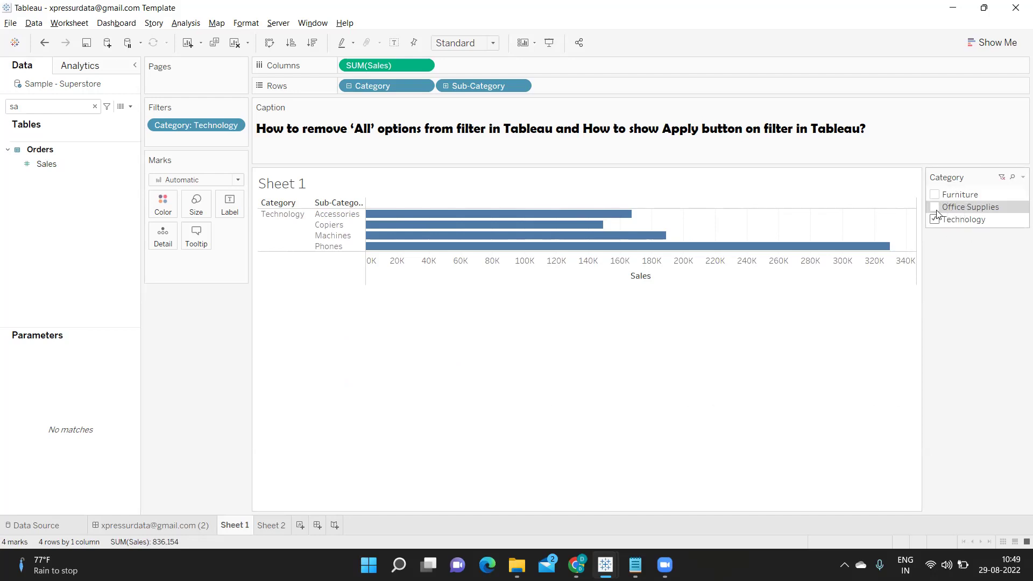
pyautogui.click(934, 207)
pyautogui.click(934, 194)
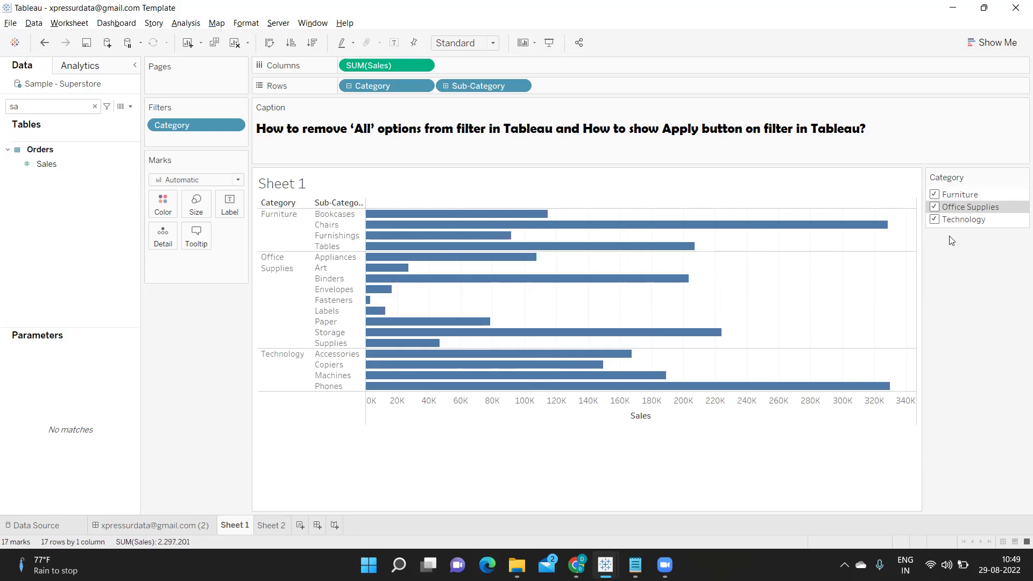
pyautogui.click(934, 207)
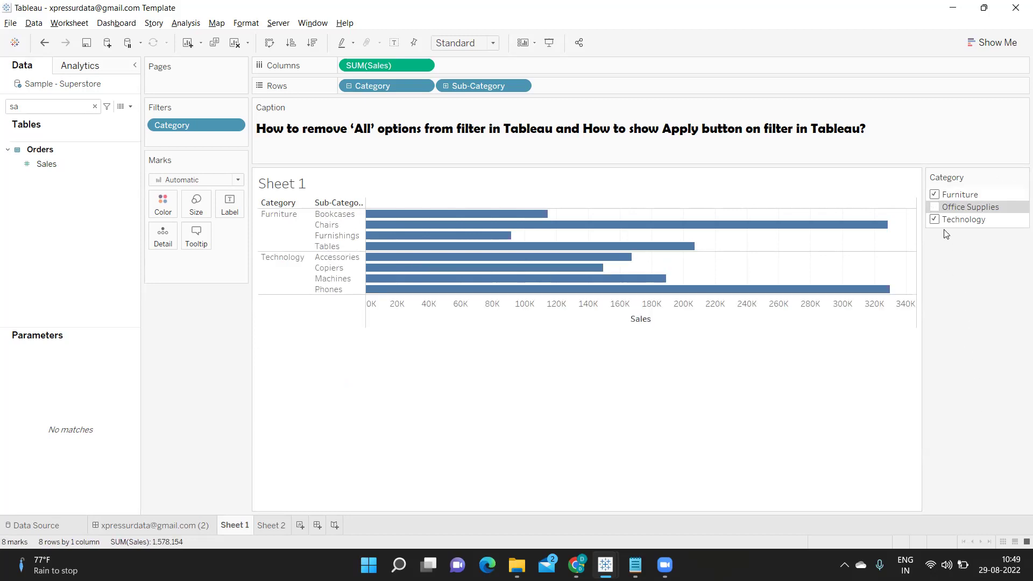
pyautogui.click(935, 208)
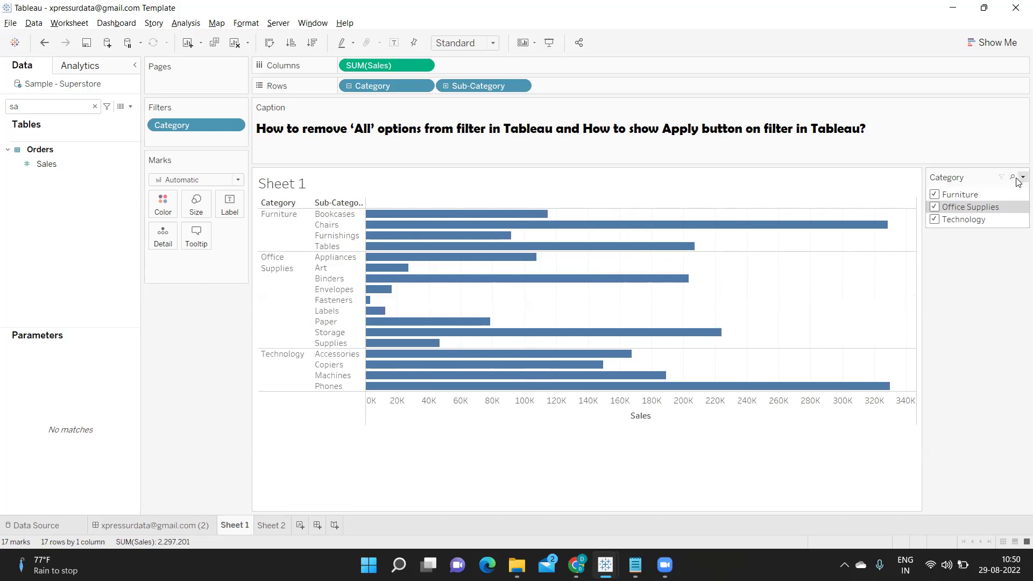
# Step: Add an Apply button to the Category filter and apply a Furniture-only filter
pyautogui.click(1021, 178)
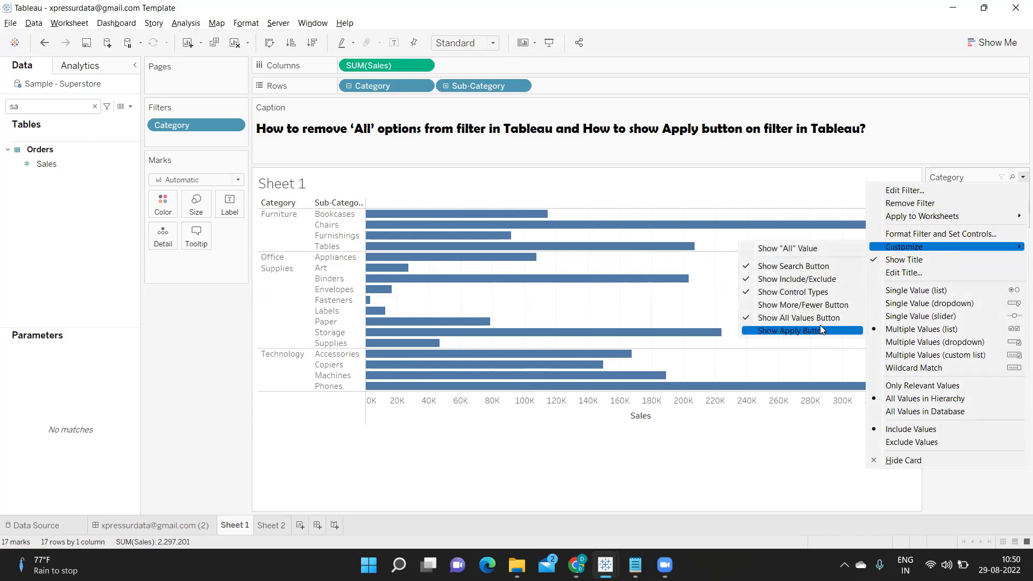
pyautogui.click(819, 331)
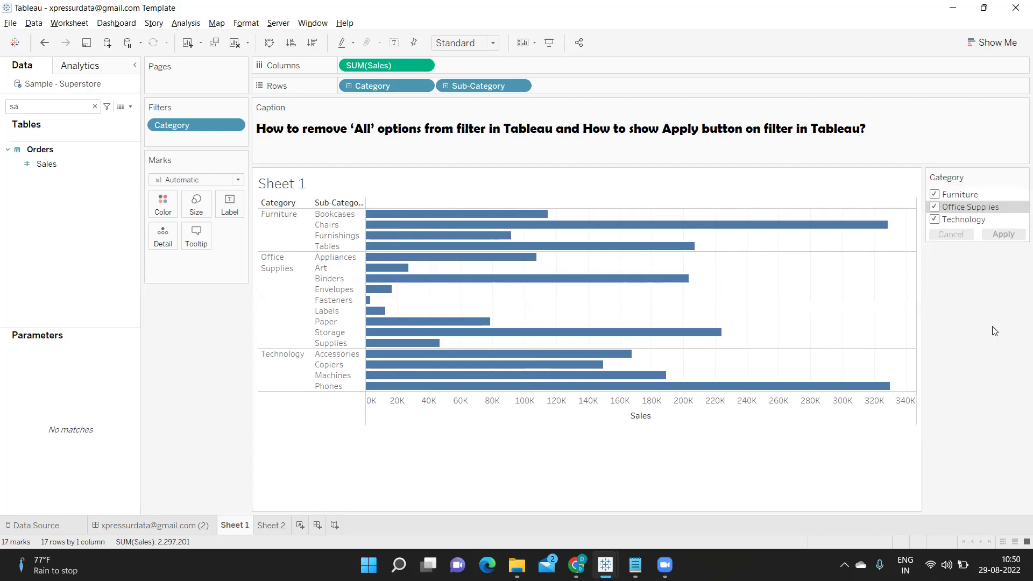
pyautogui.click(934, 208)
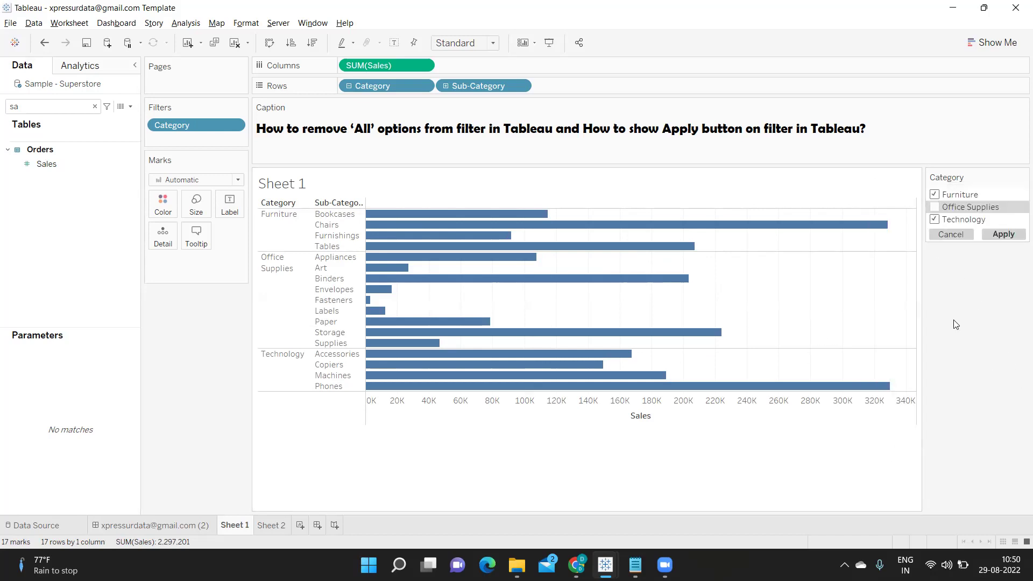
pyautogui.click(935, 219)
pyautogui.click(998, 234)
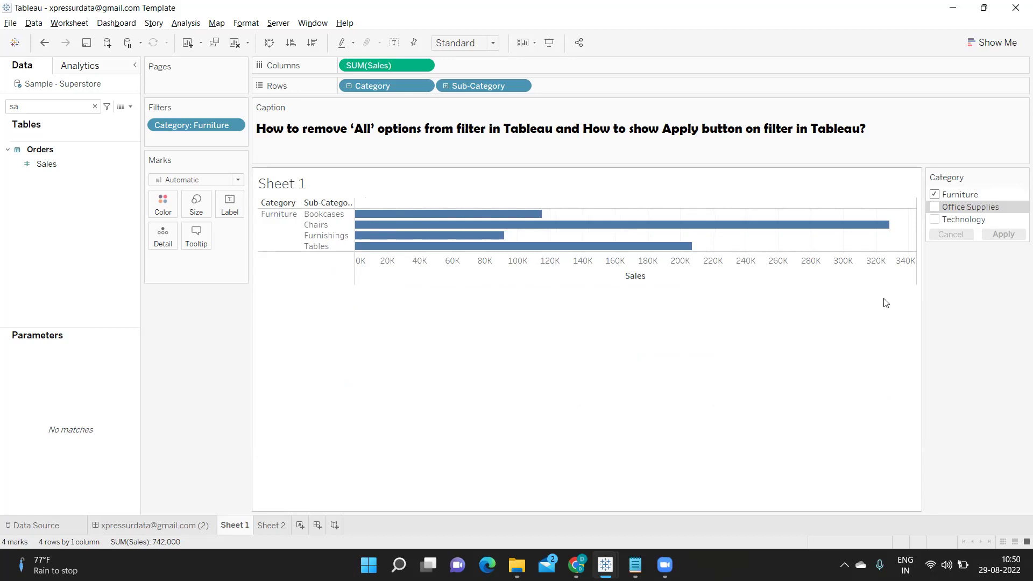
# Step: Refilter the chart to Office Supplies and Technology, excluding Furniture, and apply it
pyautogui.click(934, 207)
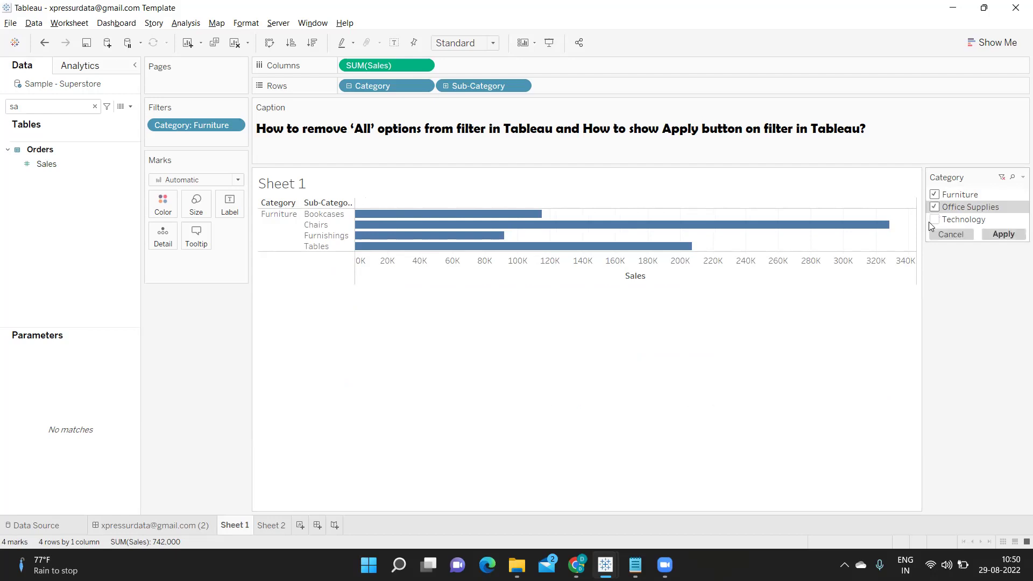
pyautogui.click(932, 220)
pyautogui.click(934, 195)
pyautogui.click(993, 234)
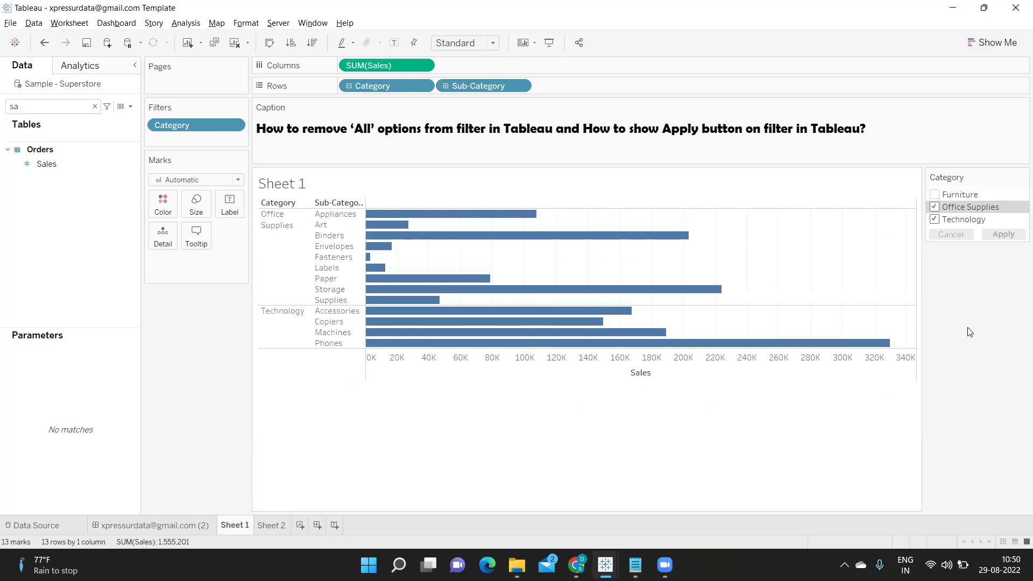
pyautogui.moveTo(637, 335)
pyautogui.moveTo(576, 565)
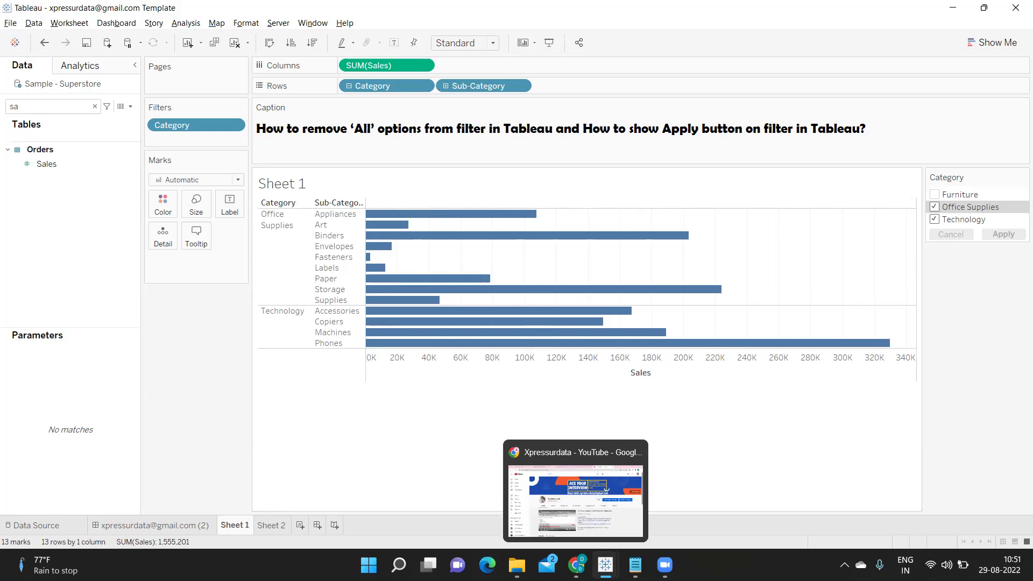
# Step: Switch to the Sheet 2 worksheet captioned 'Steps to Replace a Data source?'
pyautogui.click(264, 525)
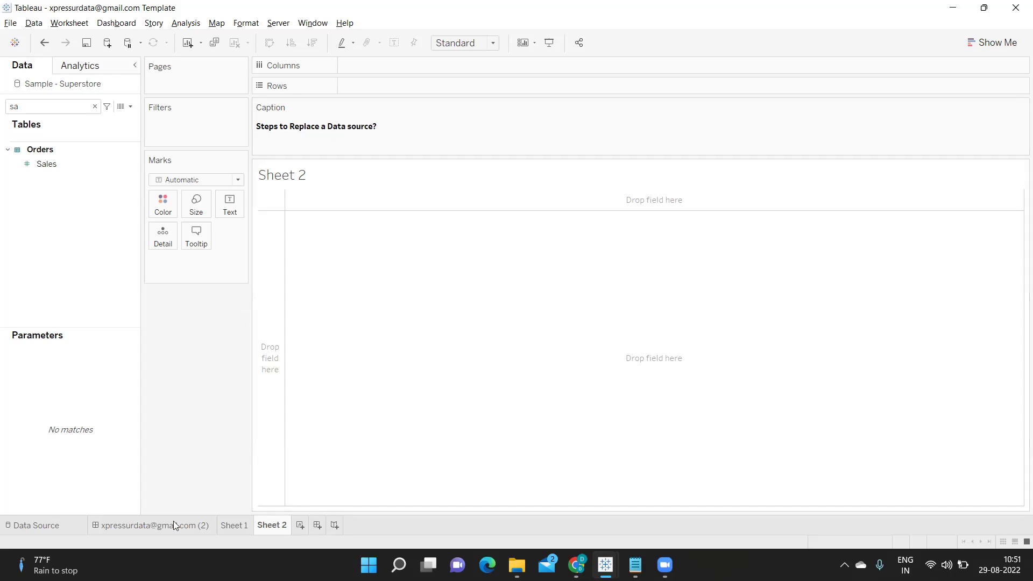
# Step: Open Notepad and type the headings 'DEV -- Emp Table' and 'QA ---Emp Table'
pyautogui.click(398, 564)
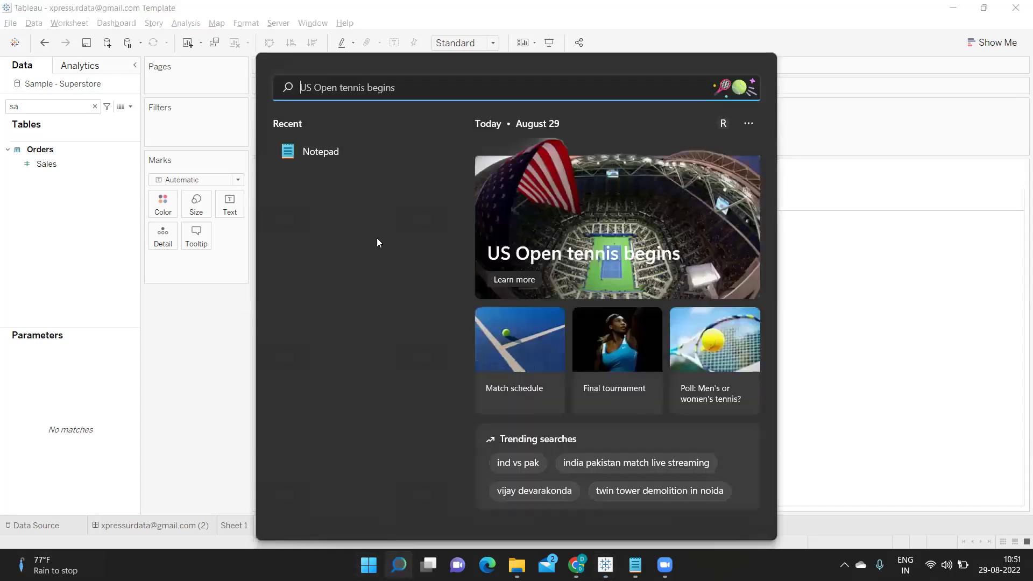
pyautogui.click(356, 156)
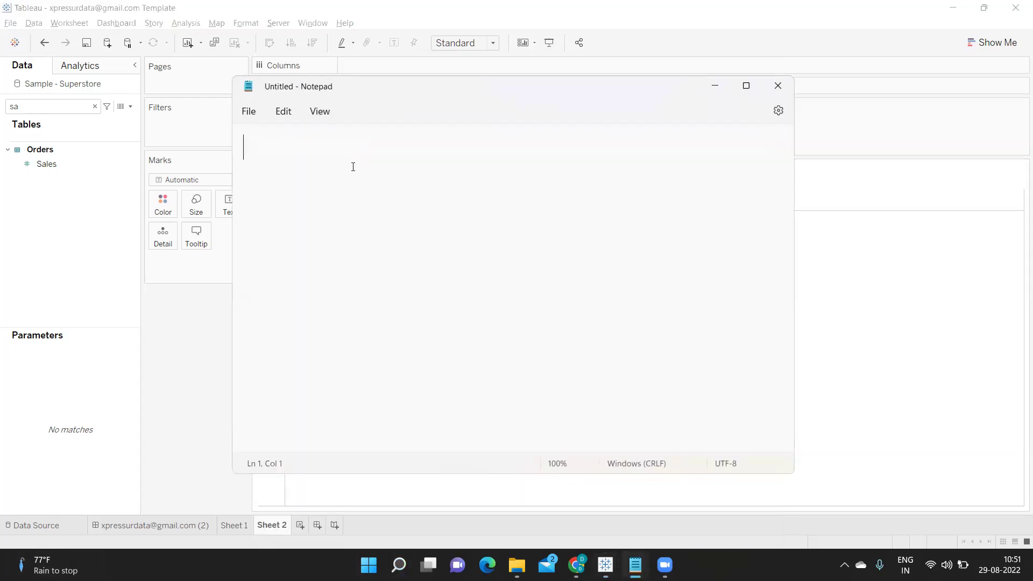
pyautogui.write('DEV')
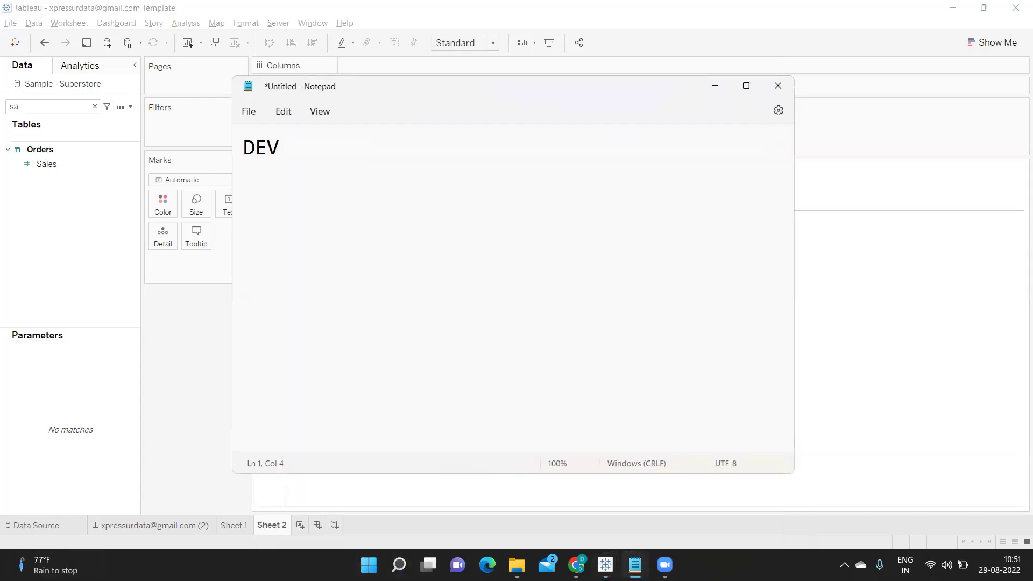
pyautogui.press('Return')
pyautogui.write('-- Emp Ta')
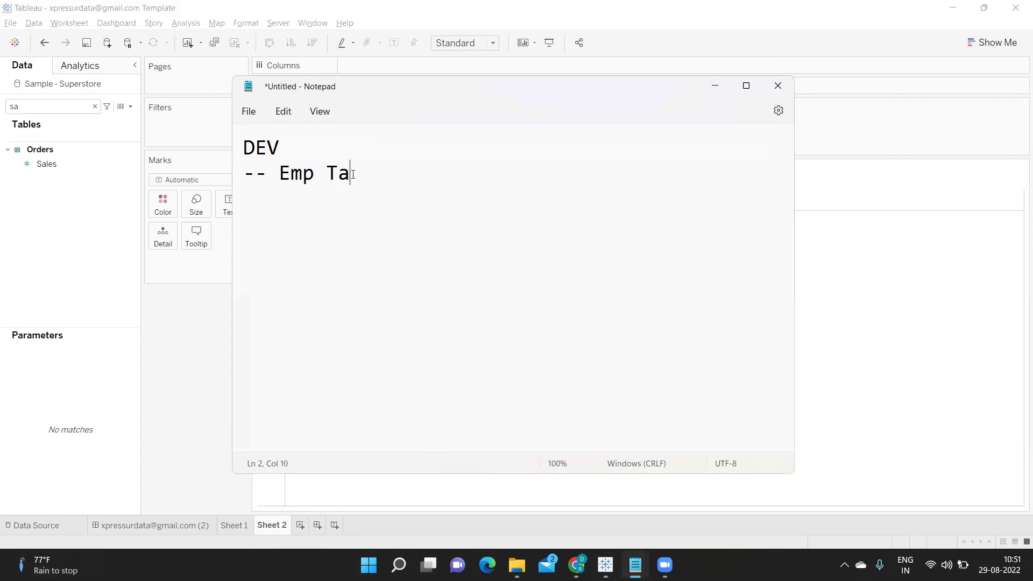
pyautogui.write('bke')
pyautogui.press('BackSpace')
pyautogui.press('BackSpace')
pyautogui.write('le')
pyautogui.press('Return')
pyautogui.write('QA')
pyautogui.press('Return')
pyautogui.write('---Emp Tabele')
pyautogui.press('BackSpace')
pyautogui.press('BackSpace')
pyautogui.press('BackSpace')
pyautogui.write('le')
pyautogui.press('Return')
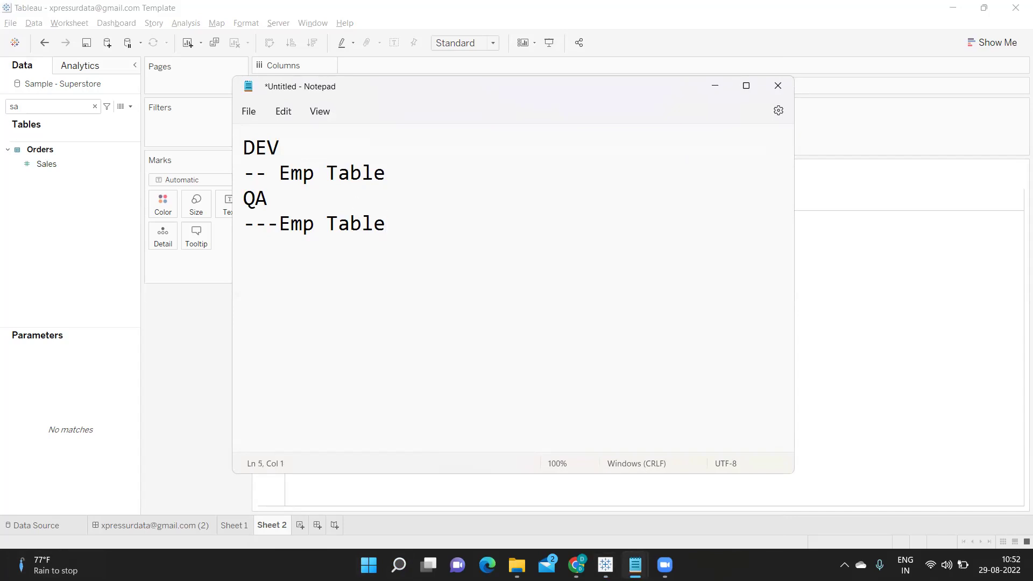
# Step: Add notes: table structure is same, needed columns available, data type matching, data consistent
pyautogui.write('(tables')
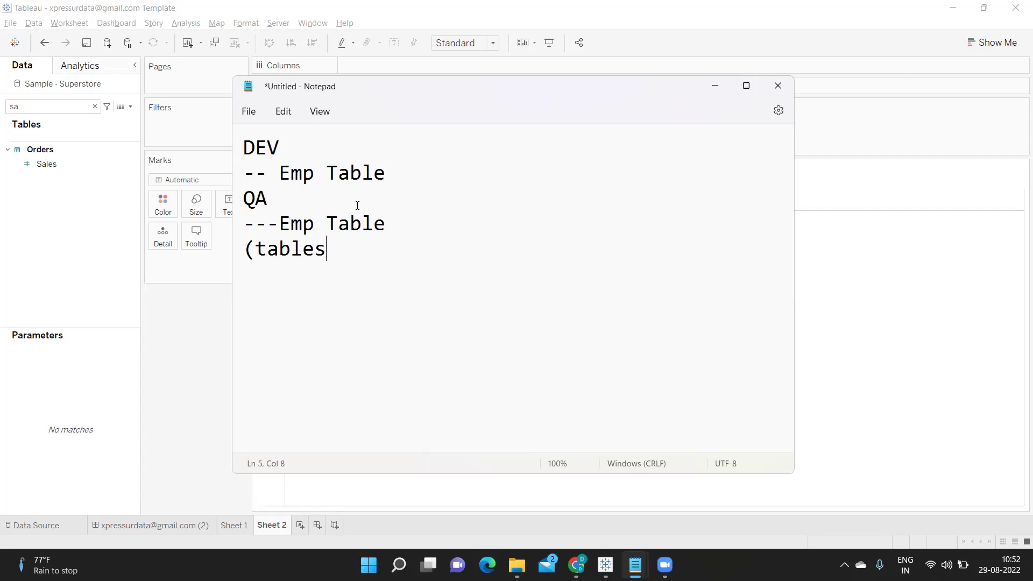
pyautogui.press('BackSpace')
pyautogui.write('Structure ')
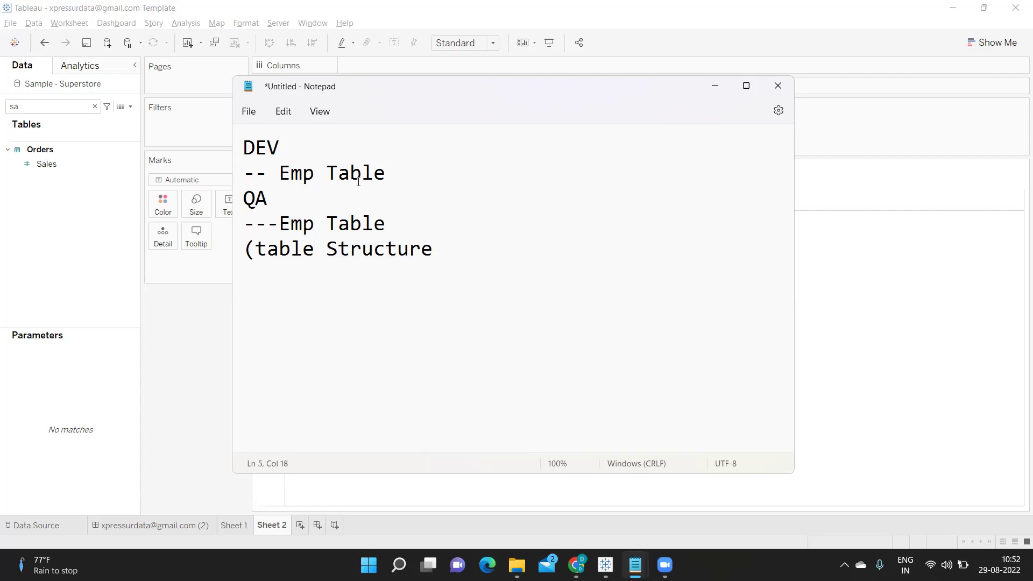
pyautogui.write('is same)')
pyautogui.press('Return')
pyautogui.write('(All th')
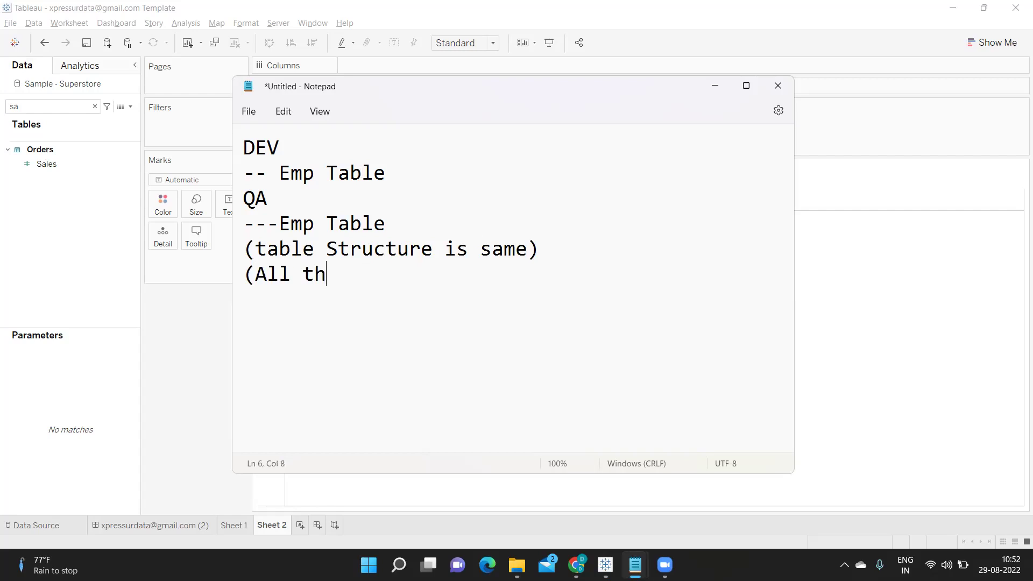
pyautogui.write('e columns')
pyautogui.press('BackSpace')
pyautogui.write('ns that you need are')
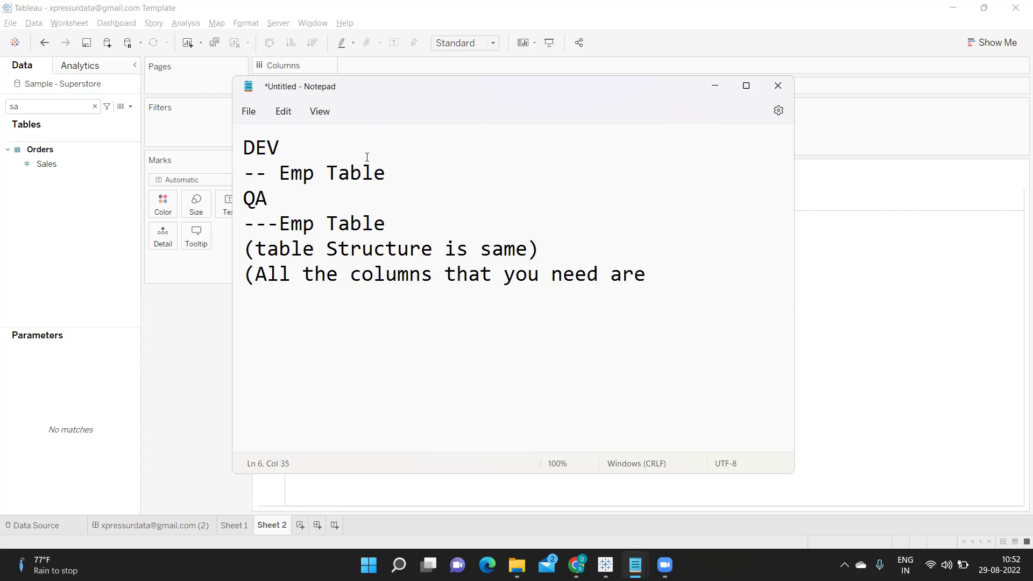
pyautogui.write(' available)')
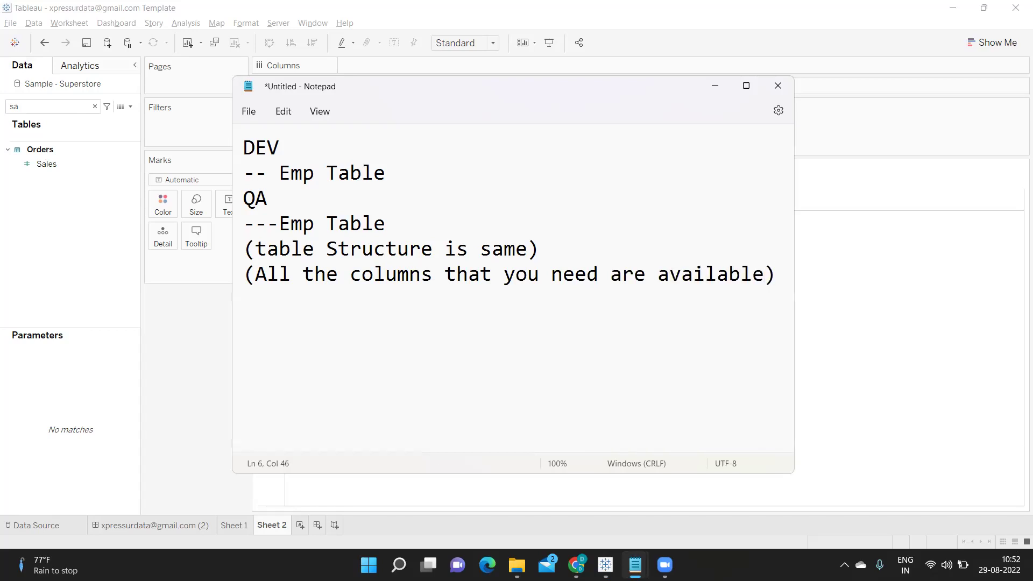
pyautogui.press('Return')
pyautogui.write('(Data type is matching')
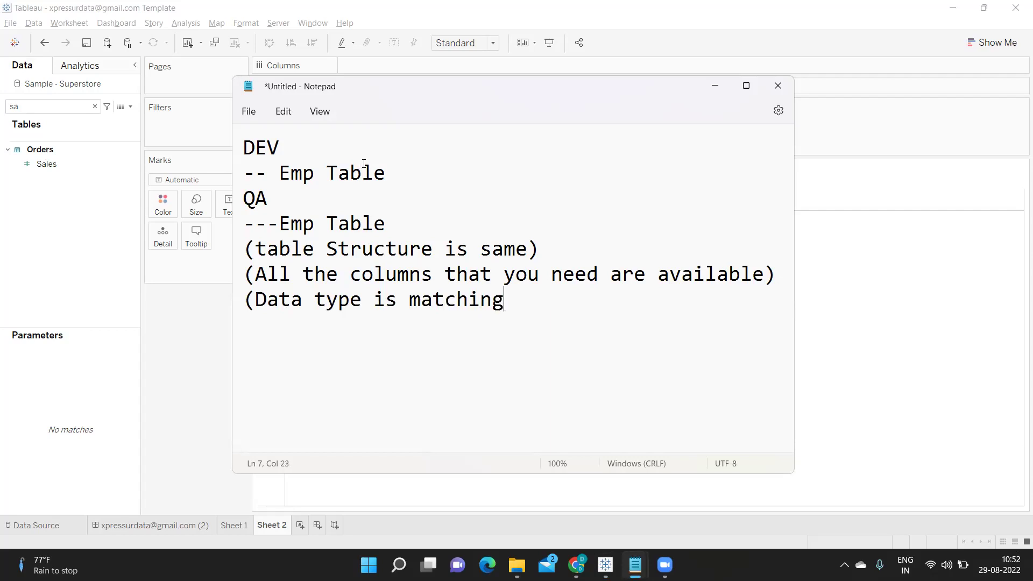
pyautogui.write(')')
pyautogui.press('Return')
pyautogui.write('(data is conis')
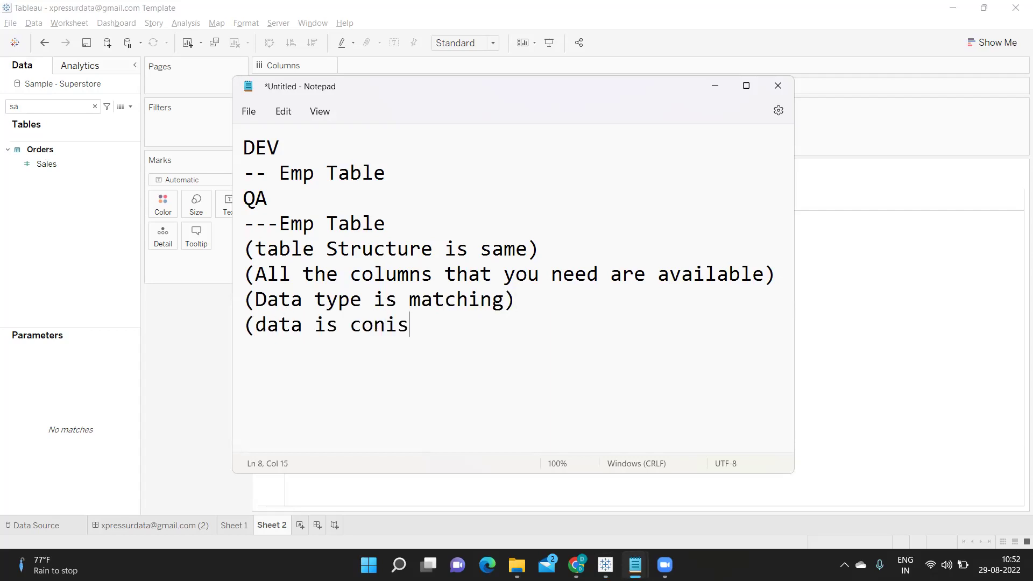
pyautogui.press('BackSpace')
pyautogui.press('BackSpace')
pyautogui.write('sisten')
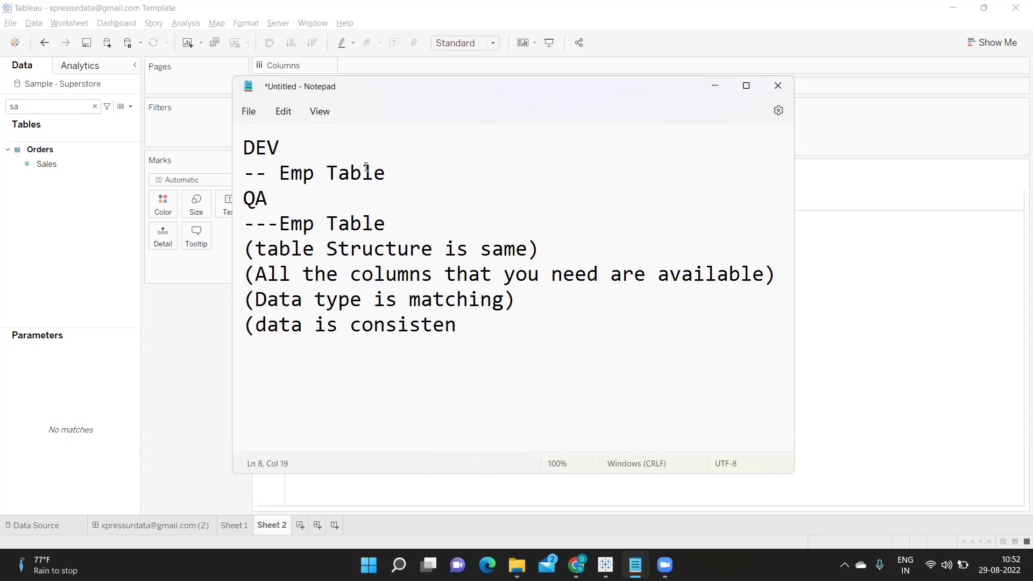
pyautogui.press('BackSpace')
pyautogui.press('BackSpace')
pyautogui.press('BackSpace')
pyautogui.write('tent)')
pyautogui.doubleClick(251, 150)
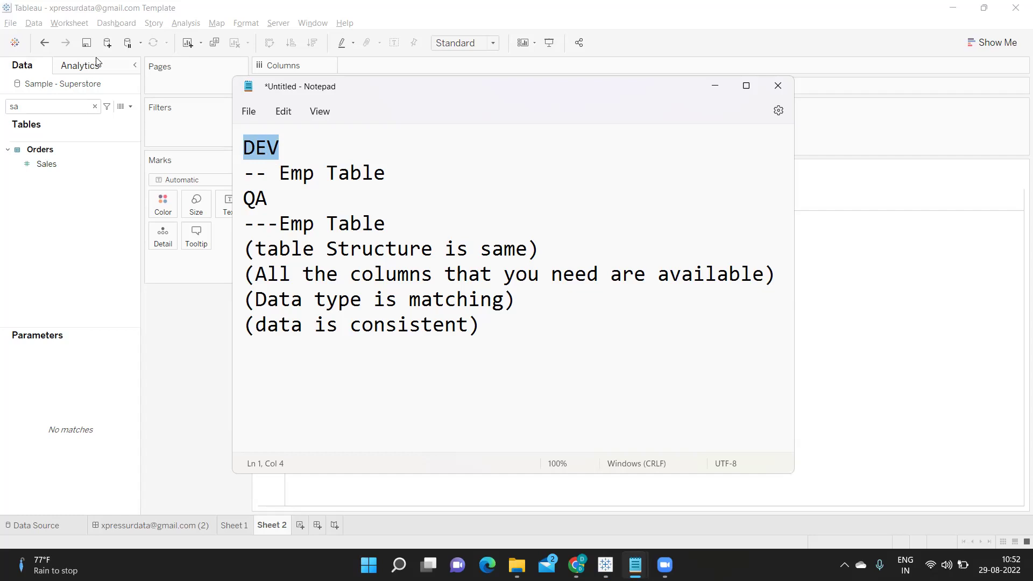
# Step: Connect the Excel file Sample - Superstore - Prod from My Tableau Repository's Datasources folder
pyautogui.click(106, 44)
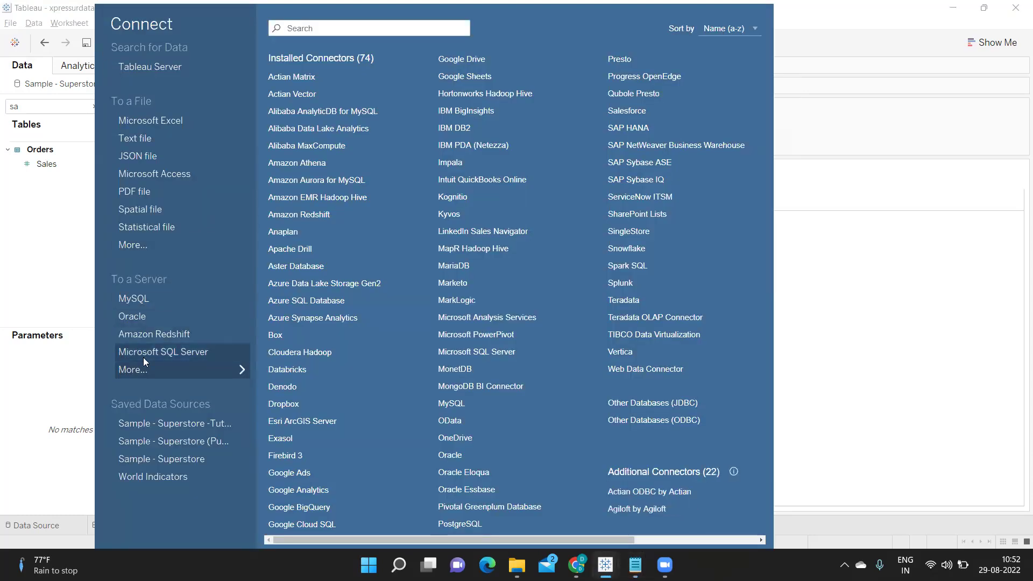
pyautogui.click(143, 121)
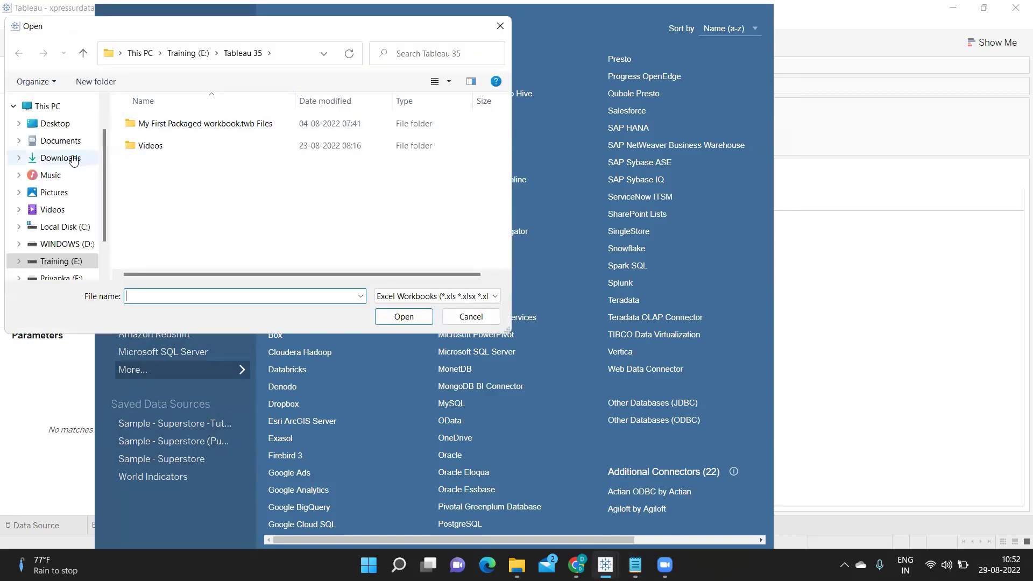
pyautogui.click(61, 141)
pyautogui.doubleClick(190, 146)
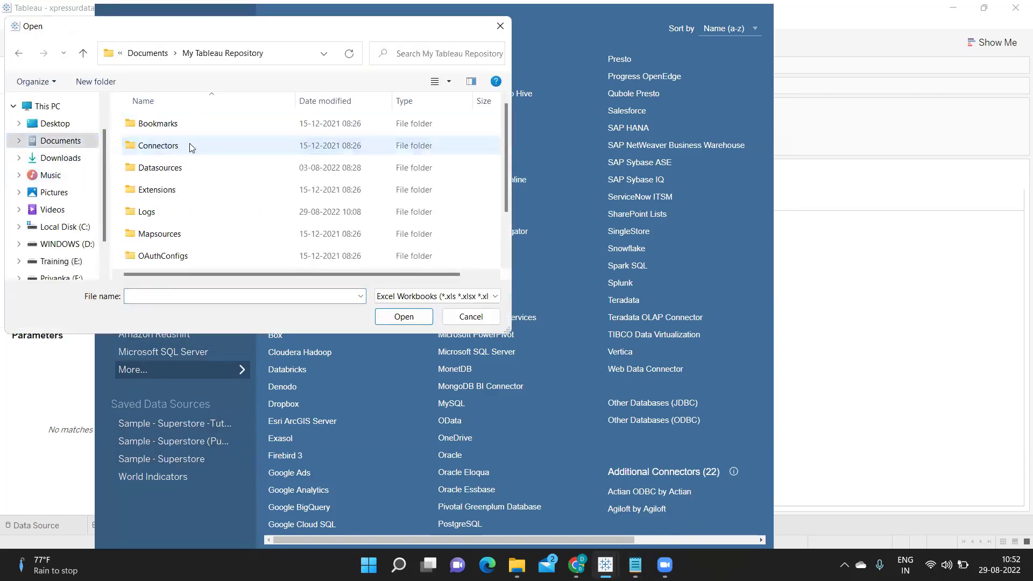
pyautogui.click(171, 167)
pyautogui.doubleClick(171, 168)
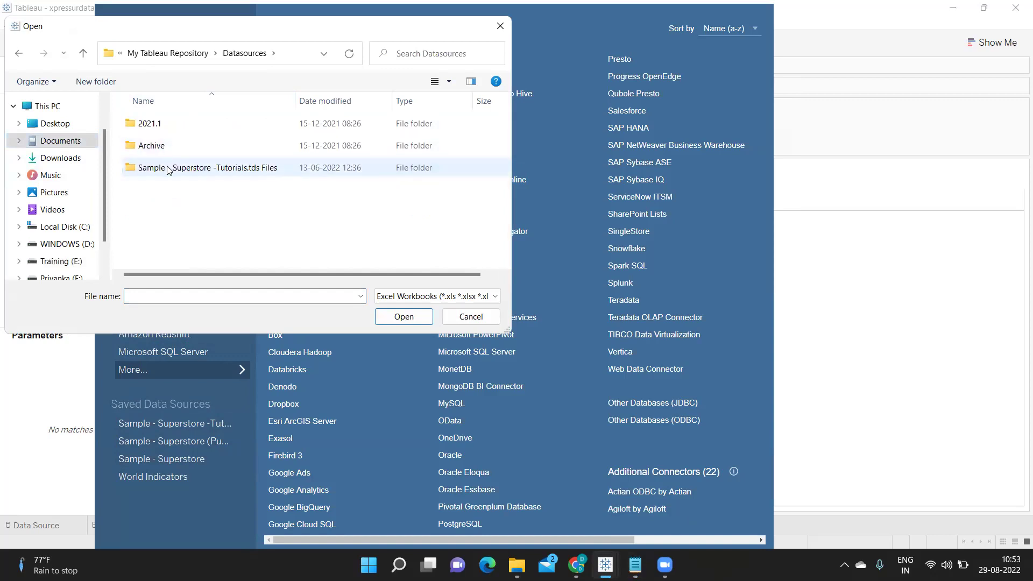
pyautogui.doubleClick(155, 125)
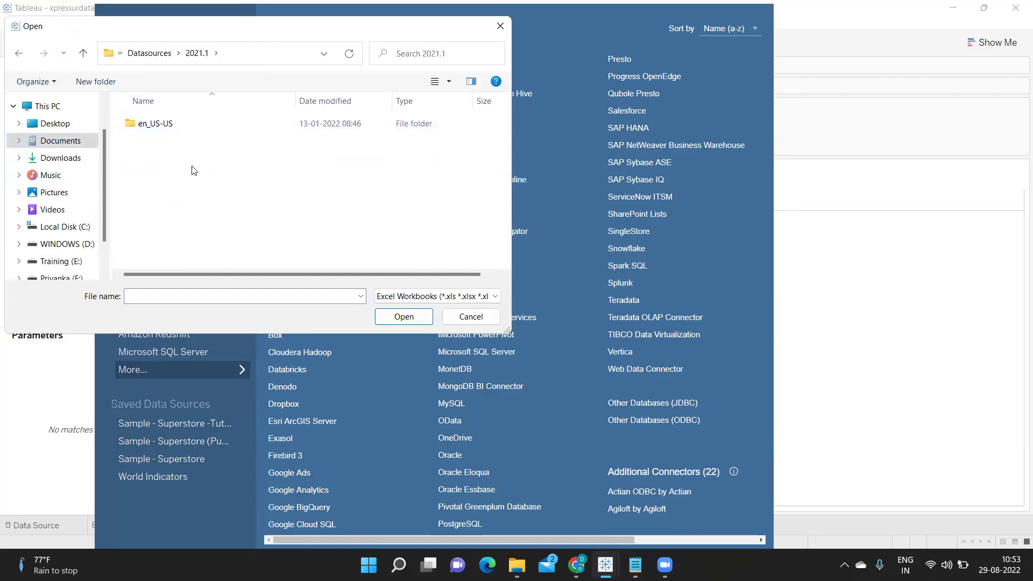
pyautogui.doubleClick(151, 124)
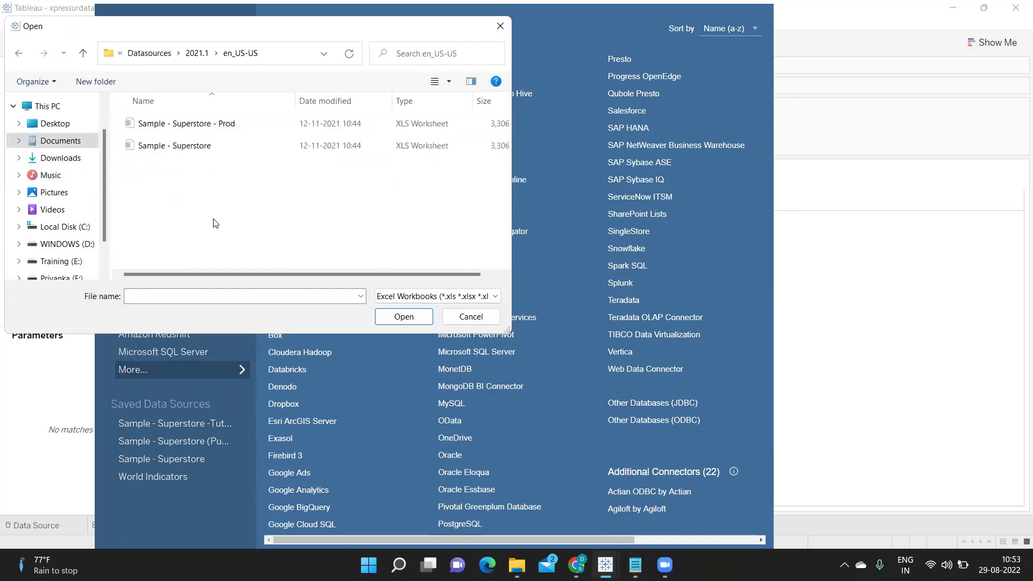
pyautogui.click(181, 125)
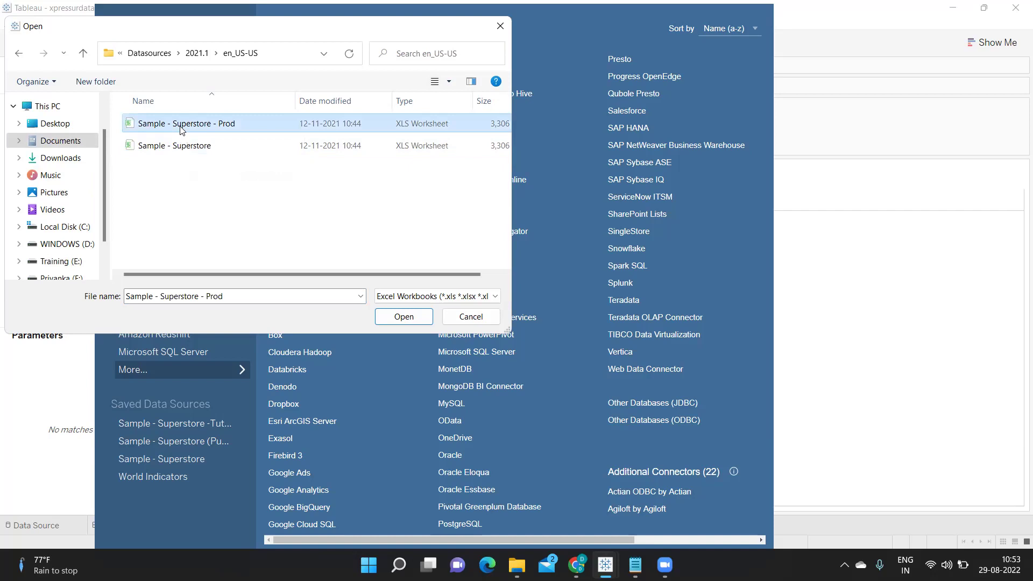
pyautogui.click(382, 317)
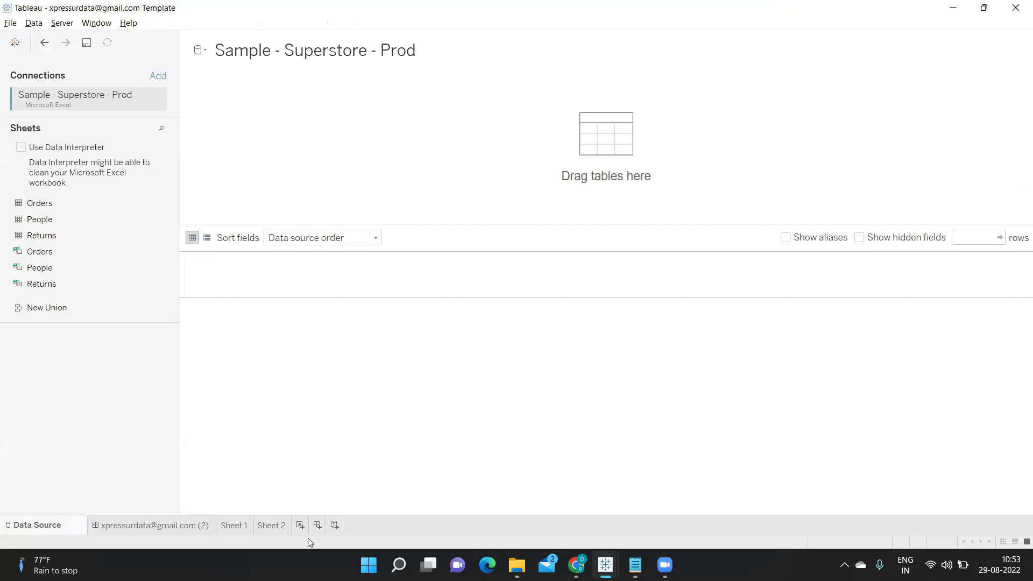
# Step: Return to Sheet 2 and make Sample - Superstore the active data source
pyautogui.click(279, 526)
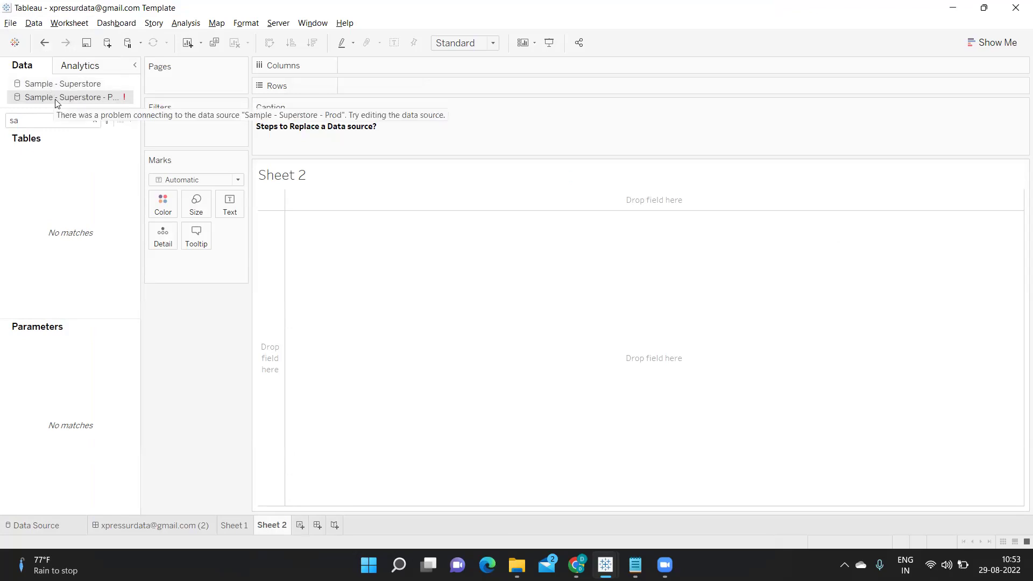
pyautogui.click(95, 120)
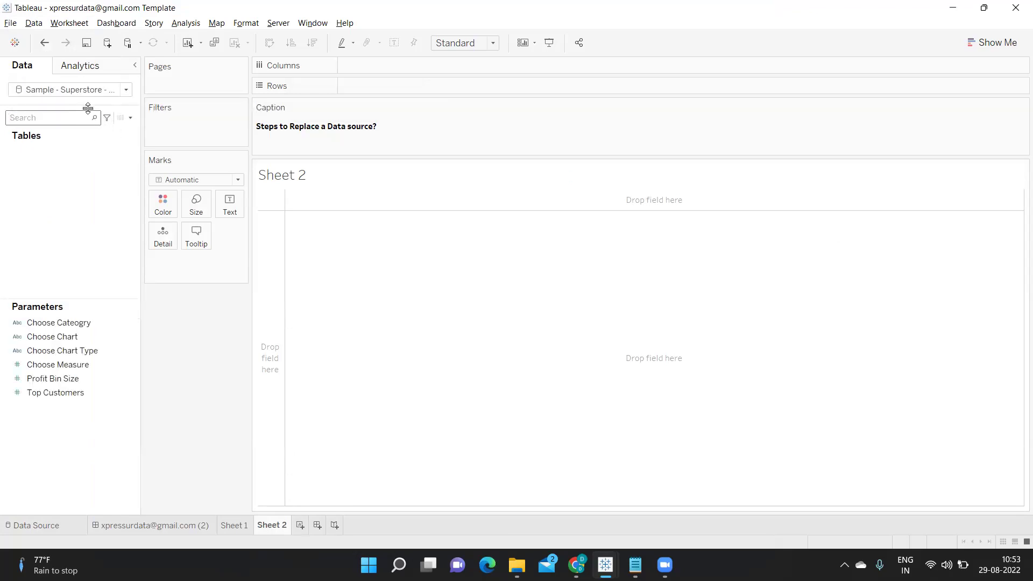
pyautogui.click(86, 117)
pyautogui.click(60, 85)
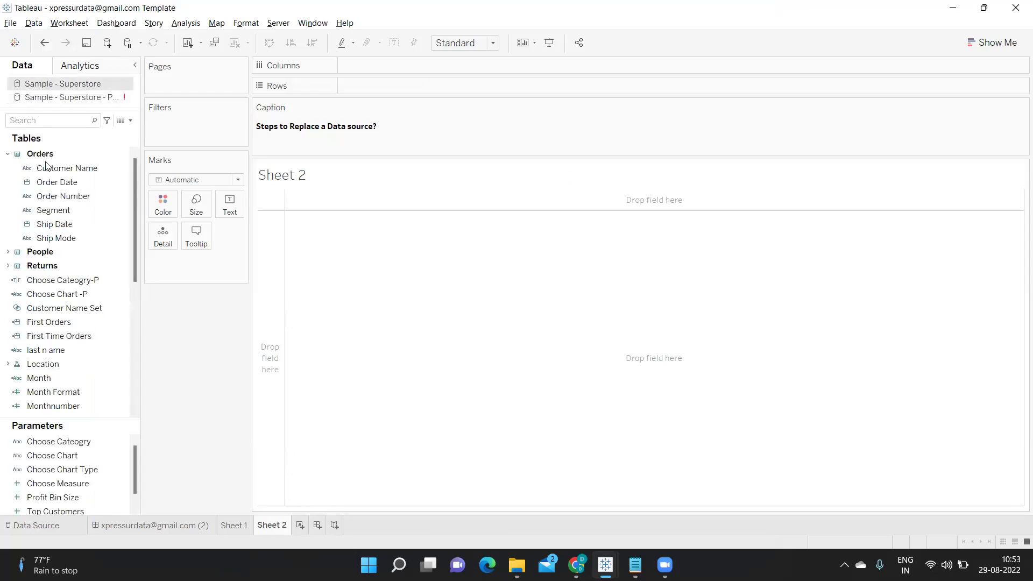
# Step: Put Category and Sub-Category on Rows and SUM(Sales) on Columns as bars
pyautogui.click(42, 121)
pyautogui.write('ca')
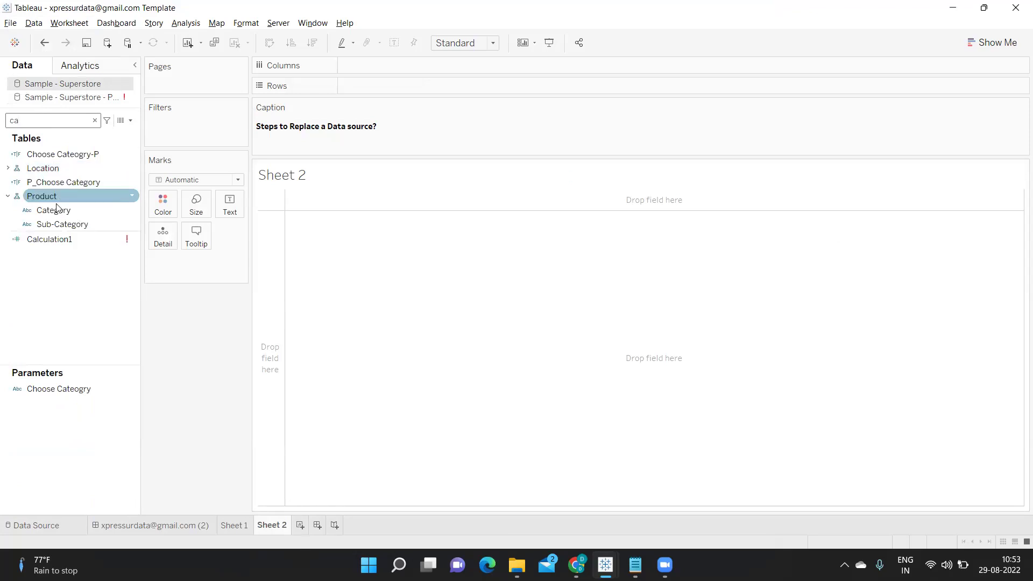
pyautogui.moveTo(58, 213); pyautogui.dragTo(357, 89)
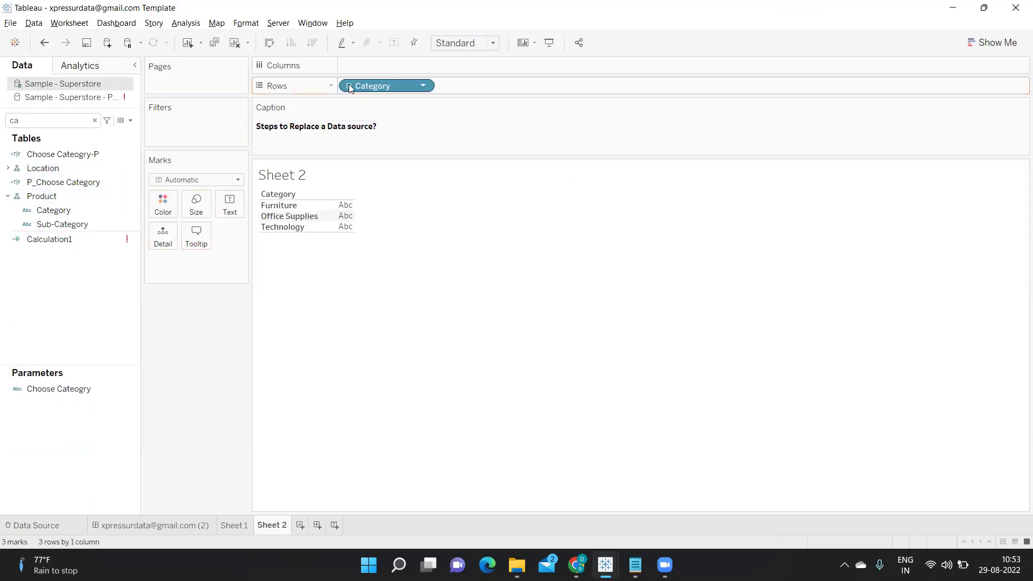
pyautogui.doubleClick(54, 120)
pyautogui.write('sa')
pyautogui.moveTo(60, 176)
pyautogui.mouseDown()
pyautogui.moveTo(389, 97)
pyautogui.moveTo(397, 65)
pyautogui.mouseUp()
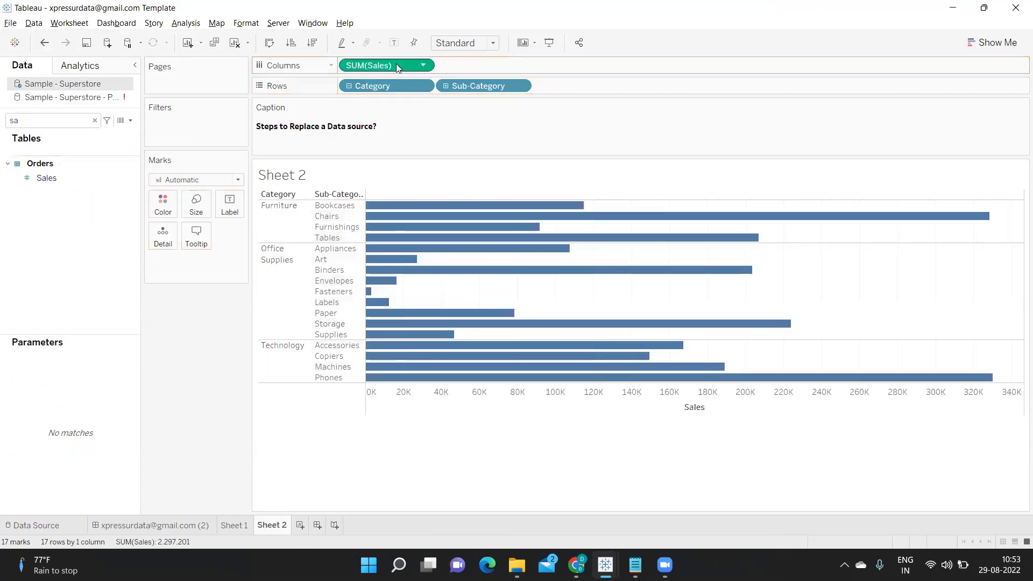
# Step: Replace the Sample - Superstore data source with Sample - Superstore - Prod
pyautogui.click(41, 98)
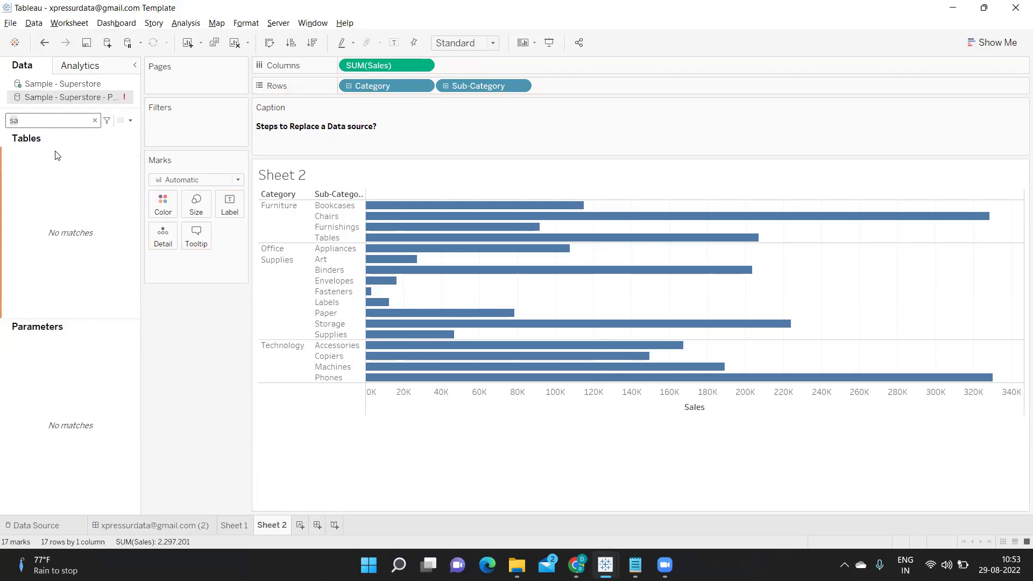
pyautogui.moveTo(75, 105)
pyautogui.rightClick(76, 85)
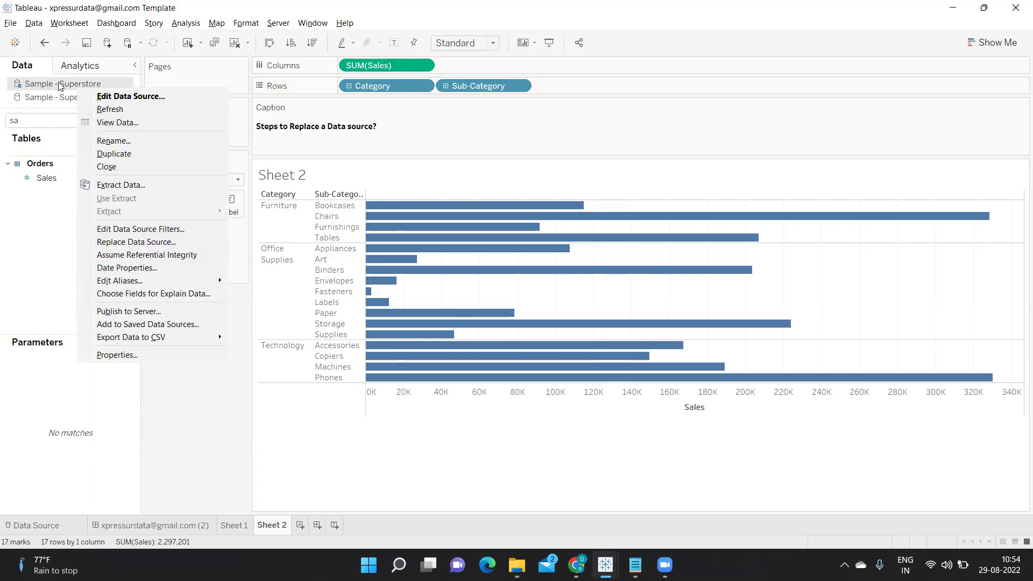
pyautogui.click(116, 241)
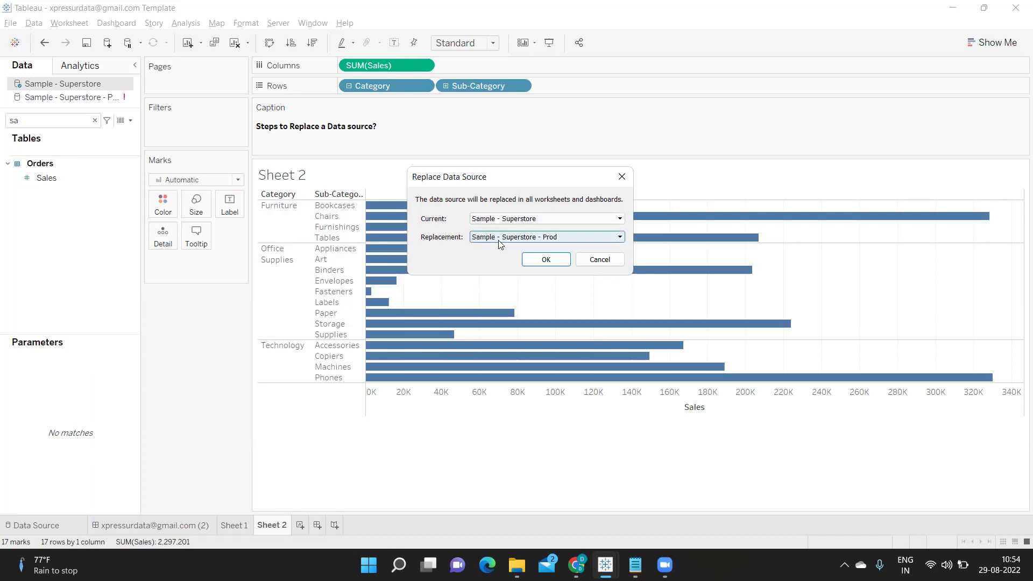
pyautogui.click(535, 260)
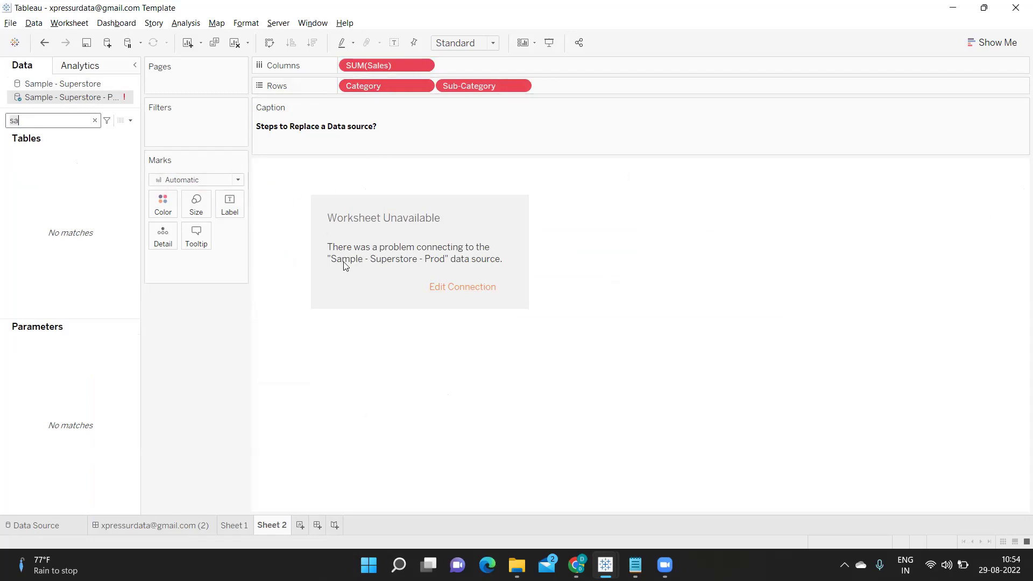
# Step: Open the Prod connection, then back on Sheet 2 close the old Sample - Superstore source
pyautogui.click(452, 289)
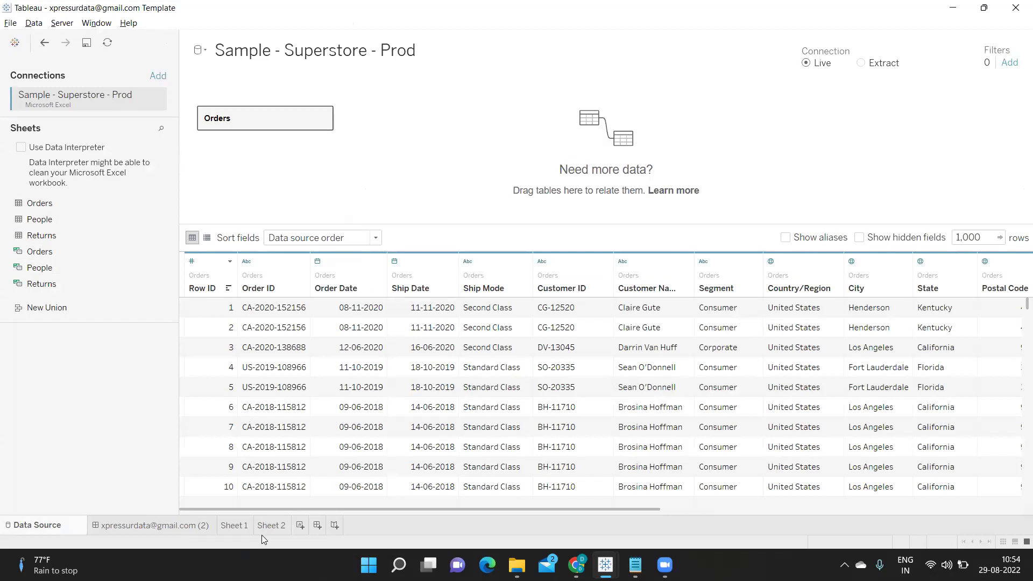
pyautogui.click(269, 524)
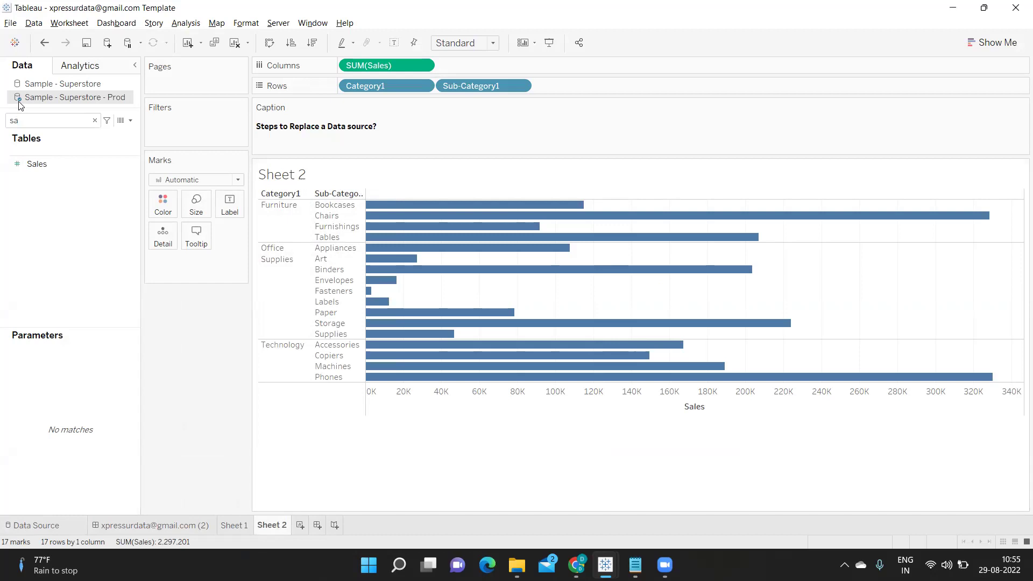
pyautogui.click(54, 85)
pyautogui.rightClick(55, 88)
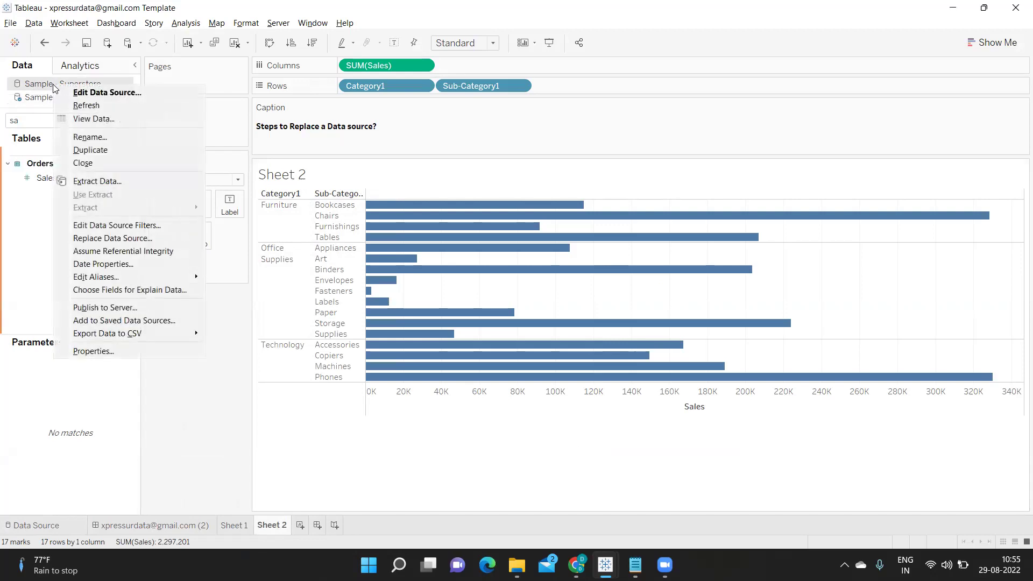
pyautogui.click(102, 162)
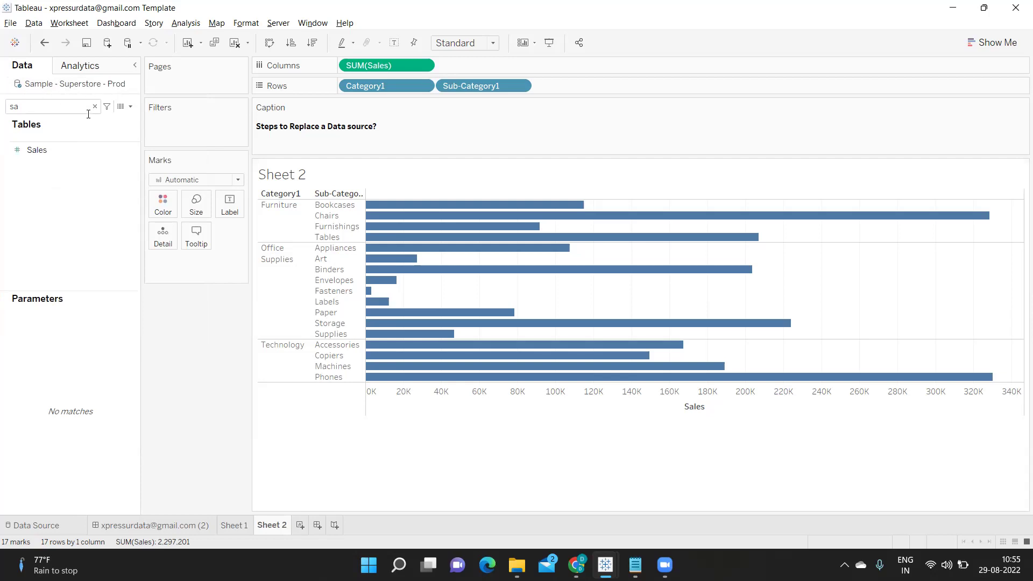
# Step: Clear the field search and replace all Order ID references with Customer ID
pyautogui.click(95, 106)
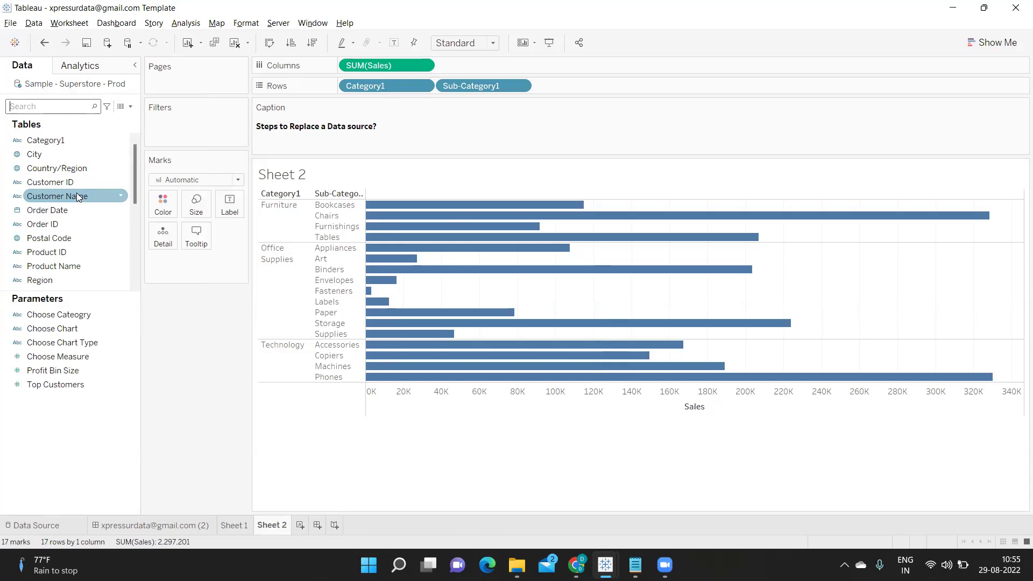
pyautogui.click(54, 225)
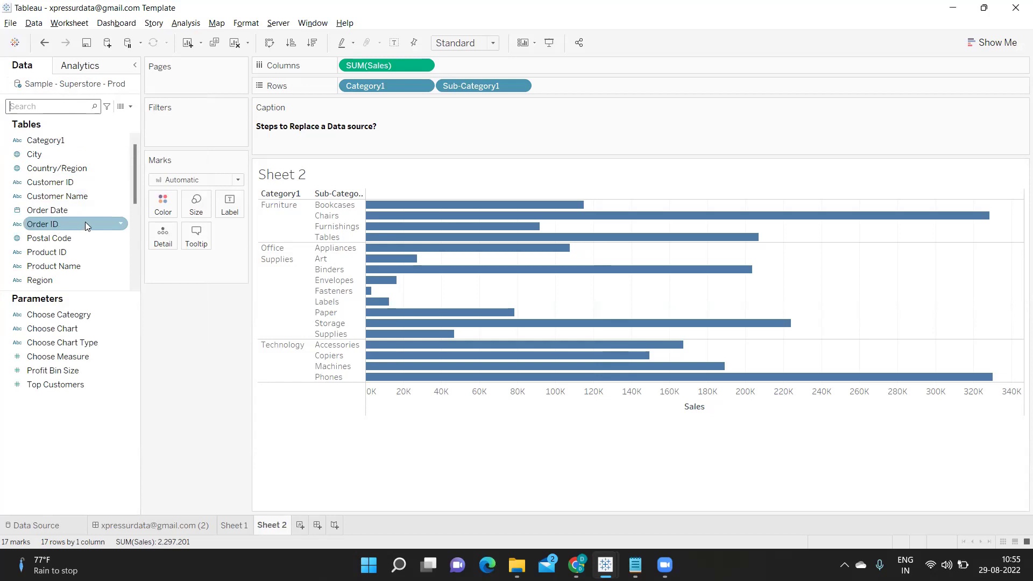
pyautogui.rightClick(120, 224)
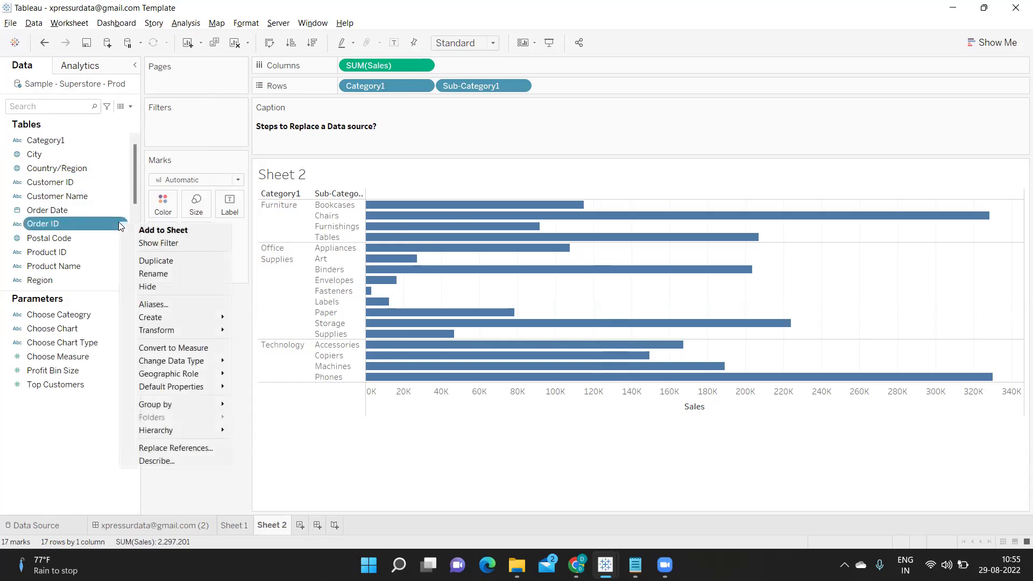
pyautogui.click(163, 449)
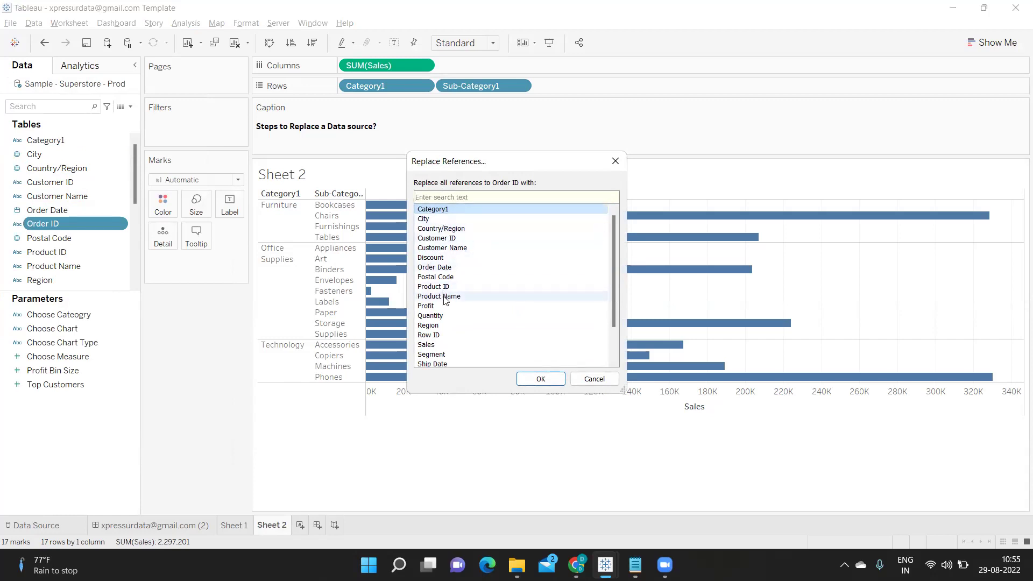
pyautogui.click(437, 238)
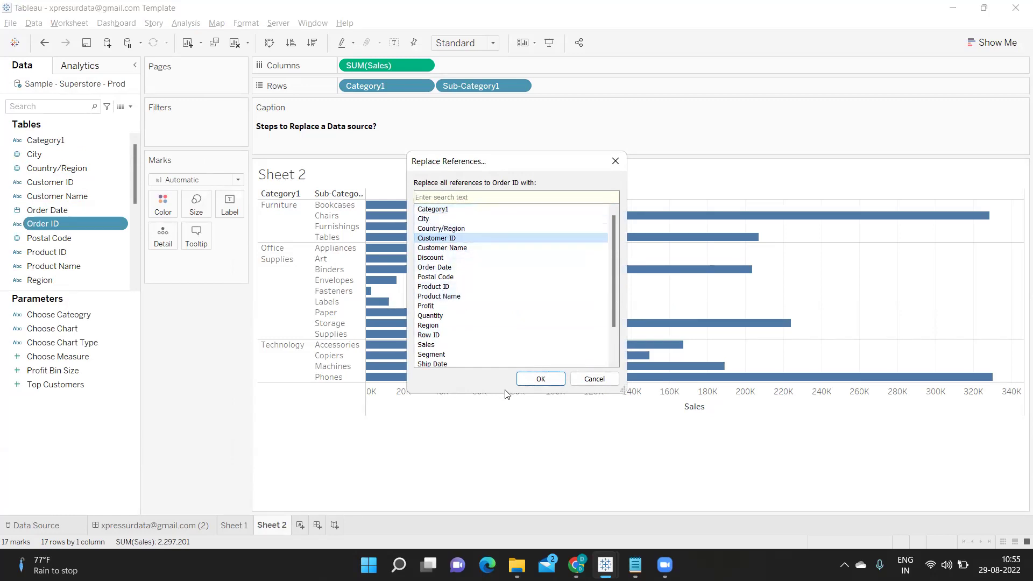
pyautogui.click(540, 378)
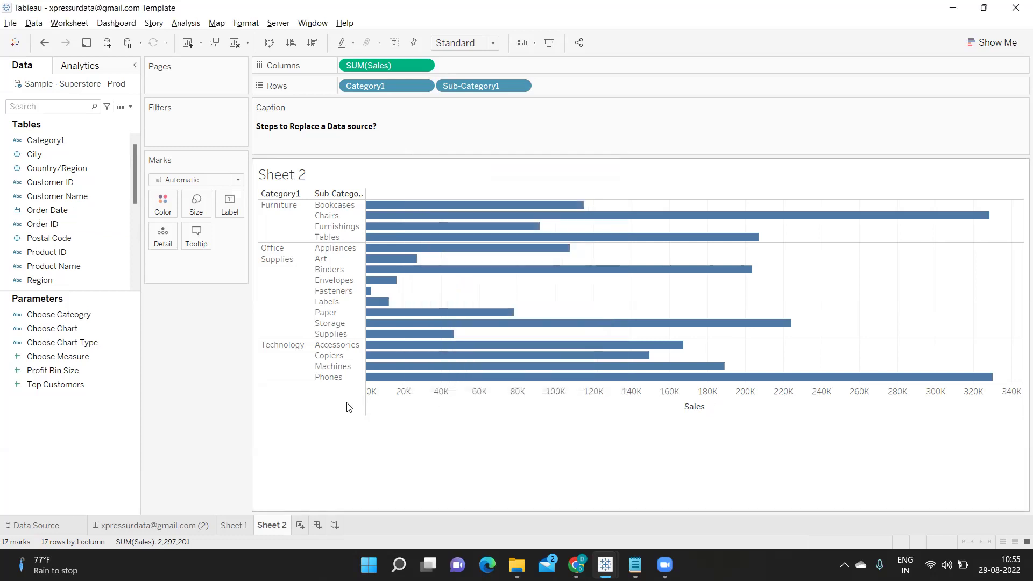
pyautogui.click(3, 209)
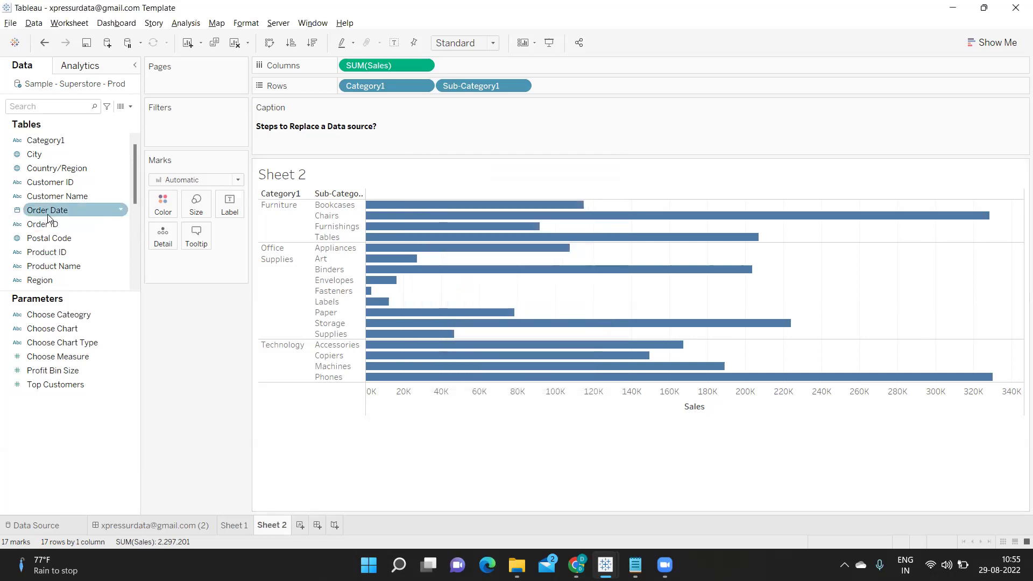